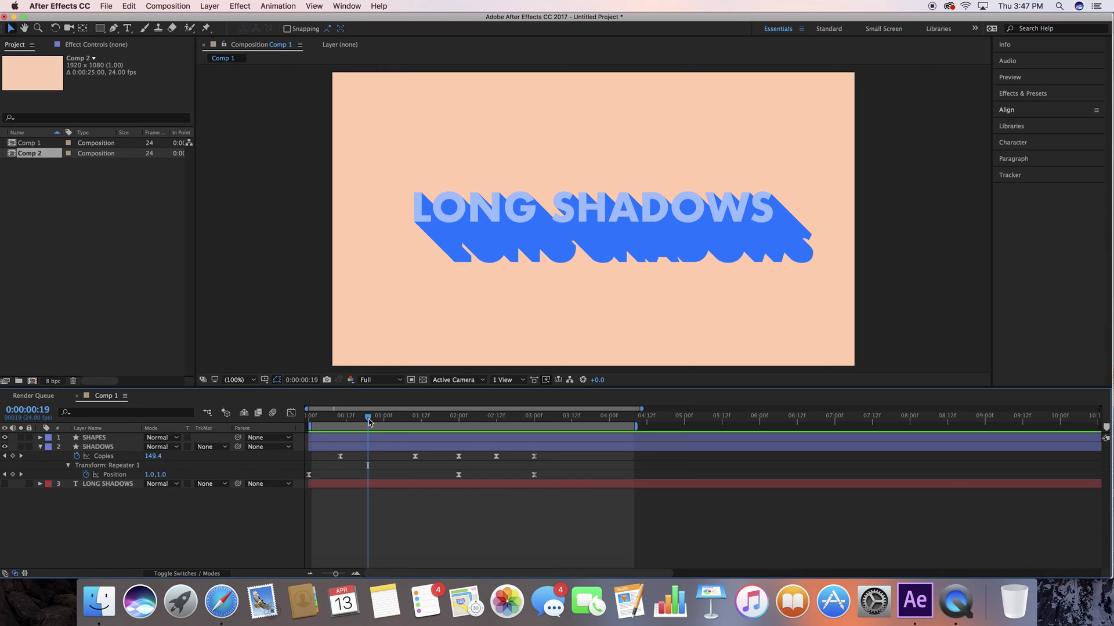
Play, then stop, a preview of the existing long-shadow animation in Comp 1
{"action": "key", "text": "space"}
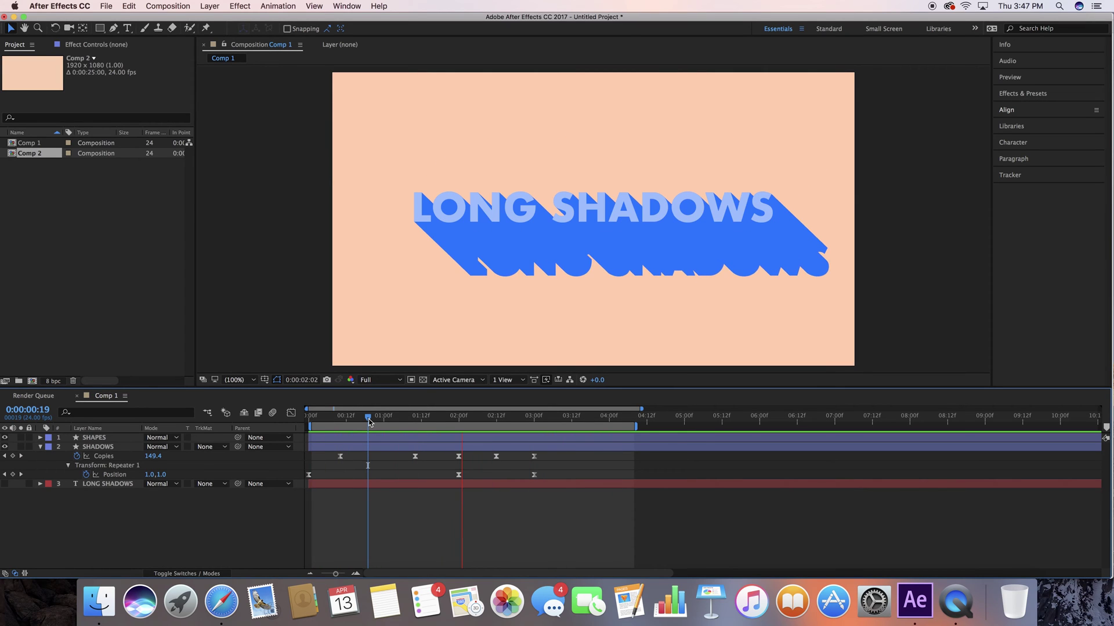
{"action": "key", "text": "space"}
Create 1920×1080 Comp 3 and type SHADOW, centred horizontally and vertically with Align
{"action": "key", "text": "super+n"}
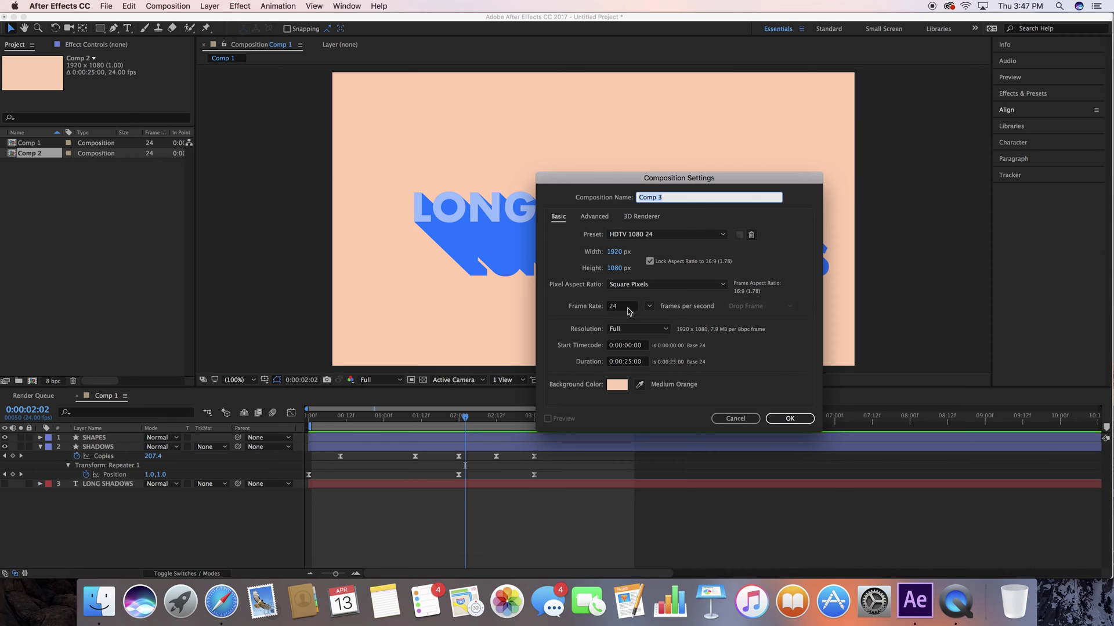
{"action": "left_click", "coordinate": [786, 420]}
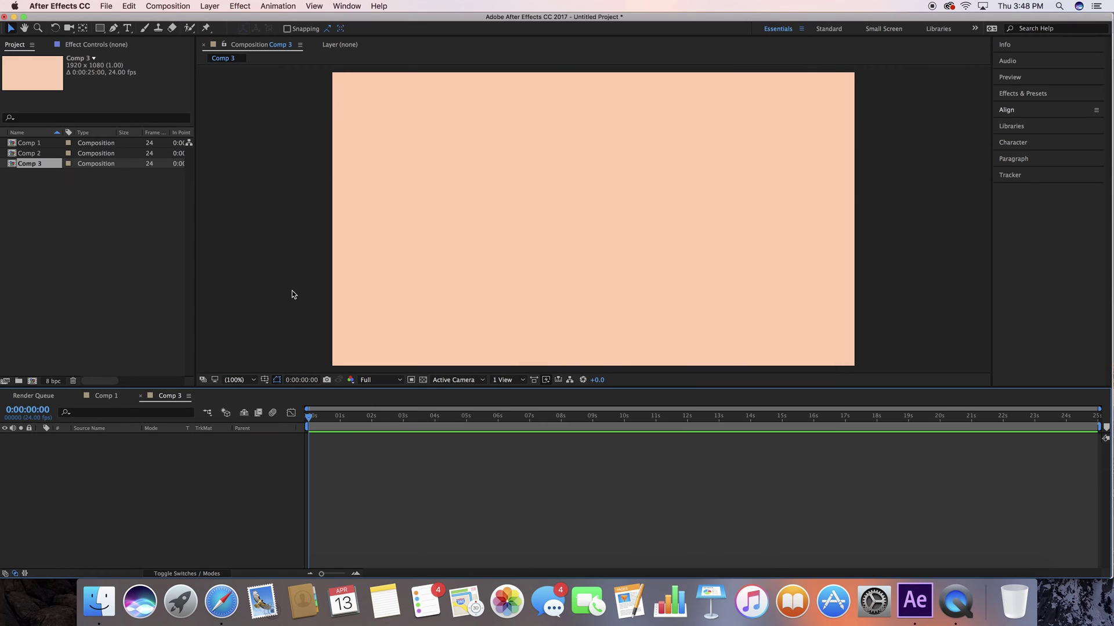
{"action": "left_click", "coordinate": [127, 27]}
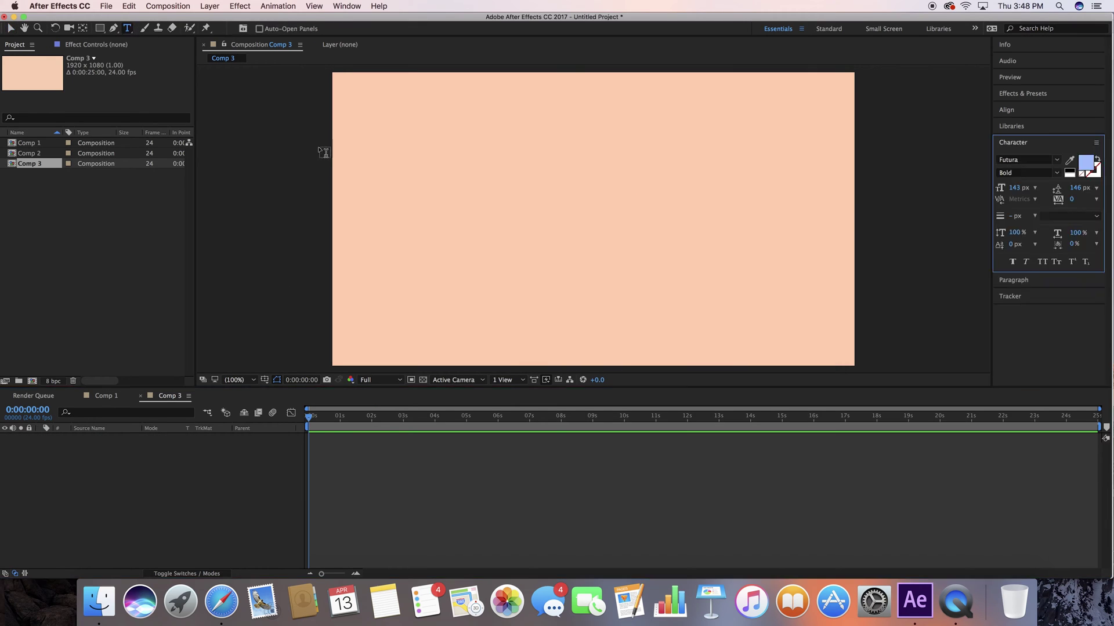
{"action": "left_click", "coordinate": [563, 226]}
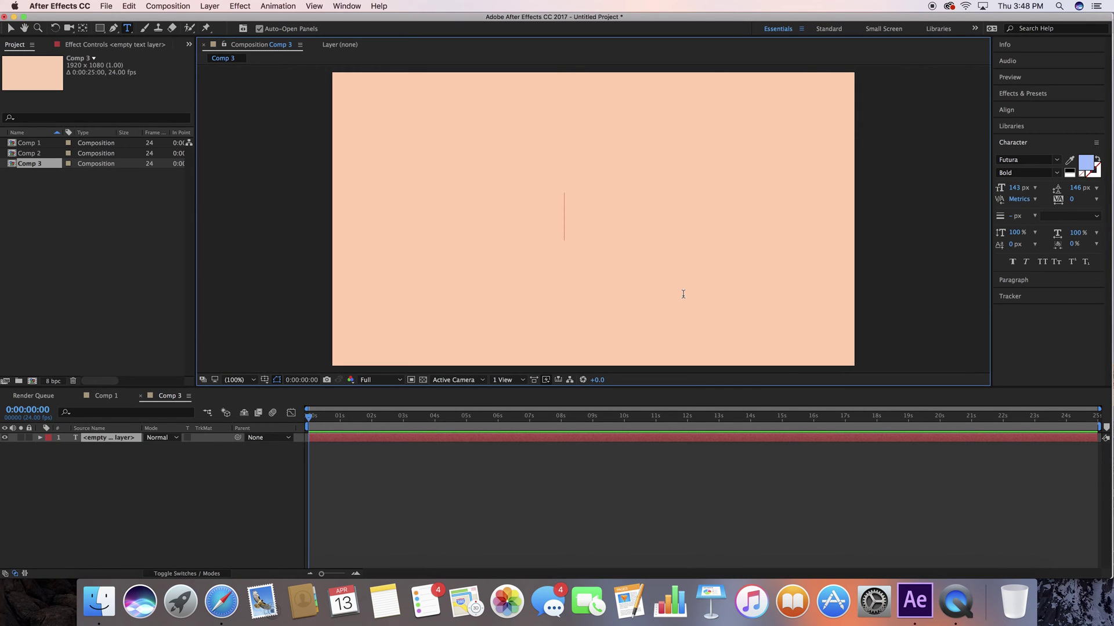
{"action": "type", "text": "SHADOW"}
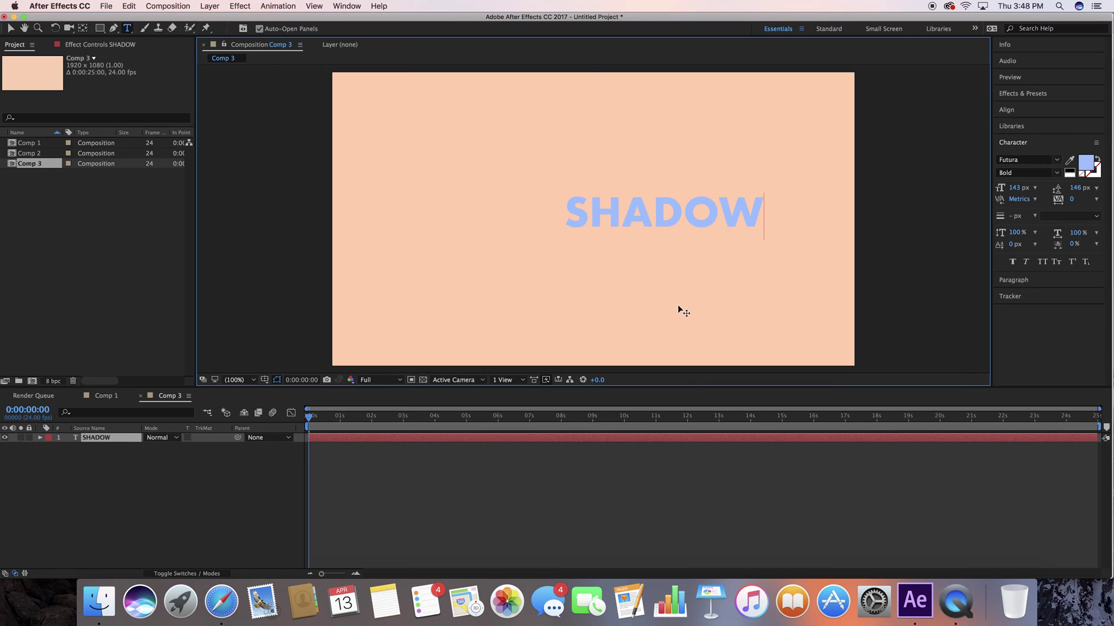
{"action": "left_click", "coordinate": [1012, 110]}
{"action": "left_click", "coordinate": [1021, 140]}
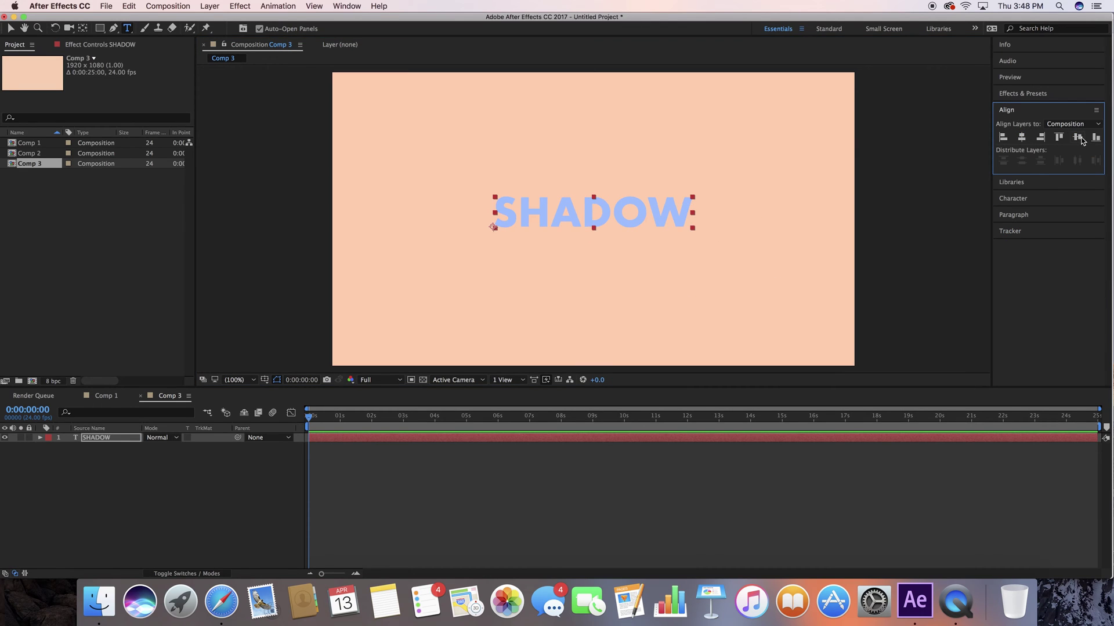
{"action": "left_click", "coordinate": [1077, 138]}
{"action": "left_click", "coordinate": [10, 28]}
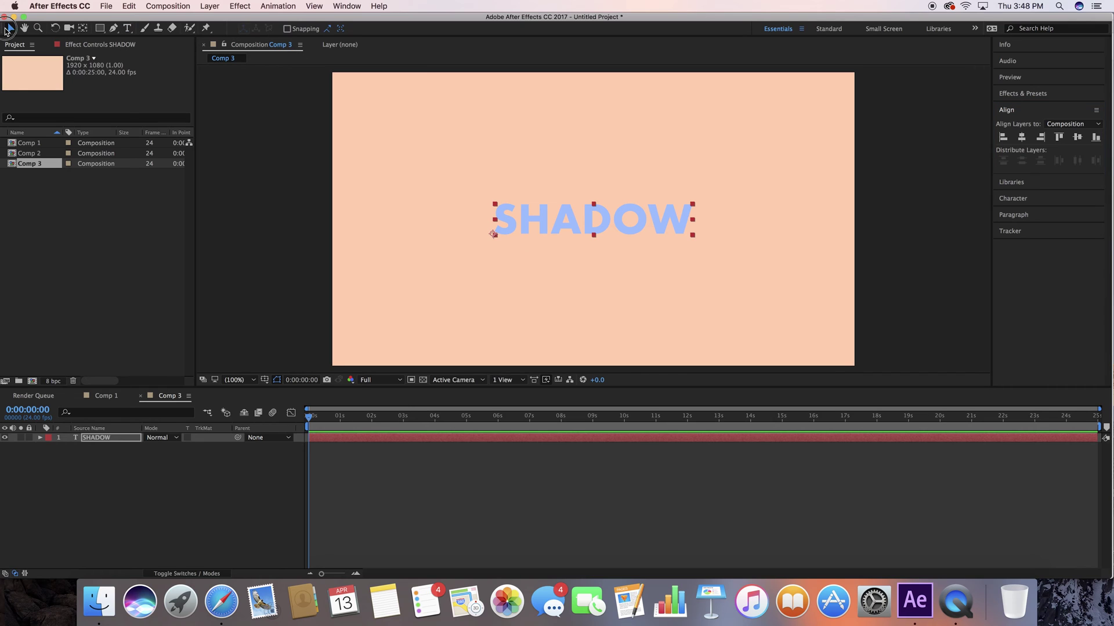
Create shapes from the SHADOW text layer and duplicate the outlines layer
{"action": "left_click", "coordinate": [102, 441]}
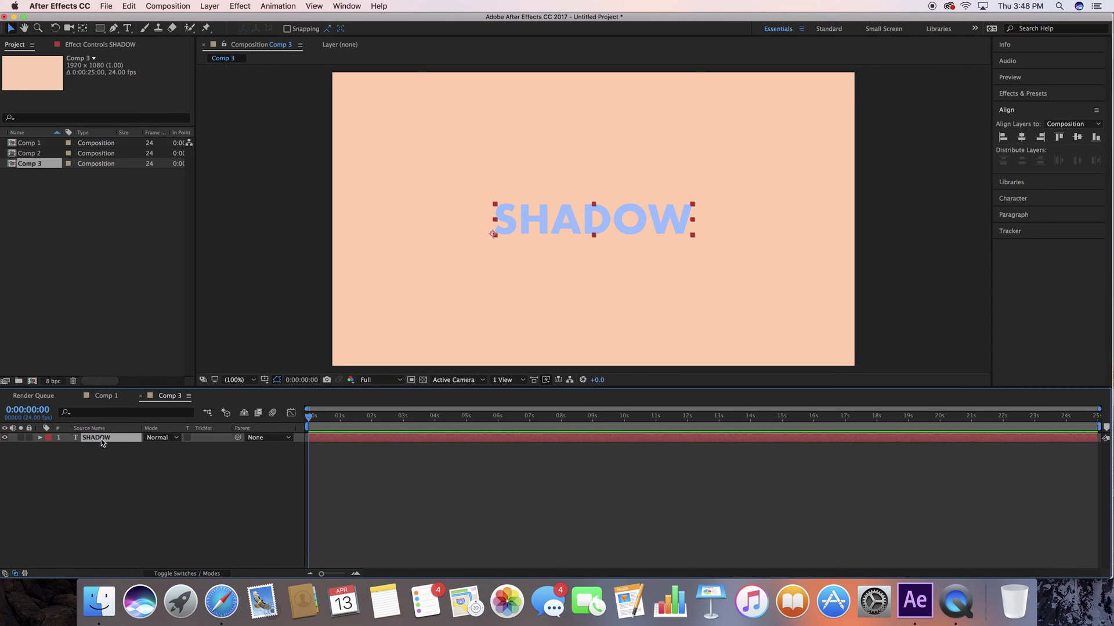
{"action": "right_click", "coordinate": [103, 442]}
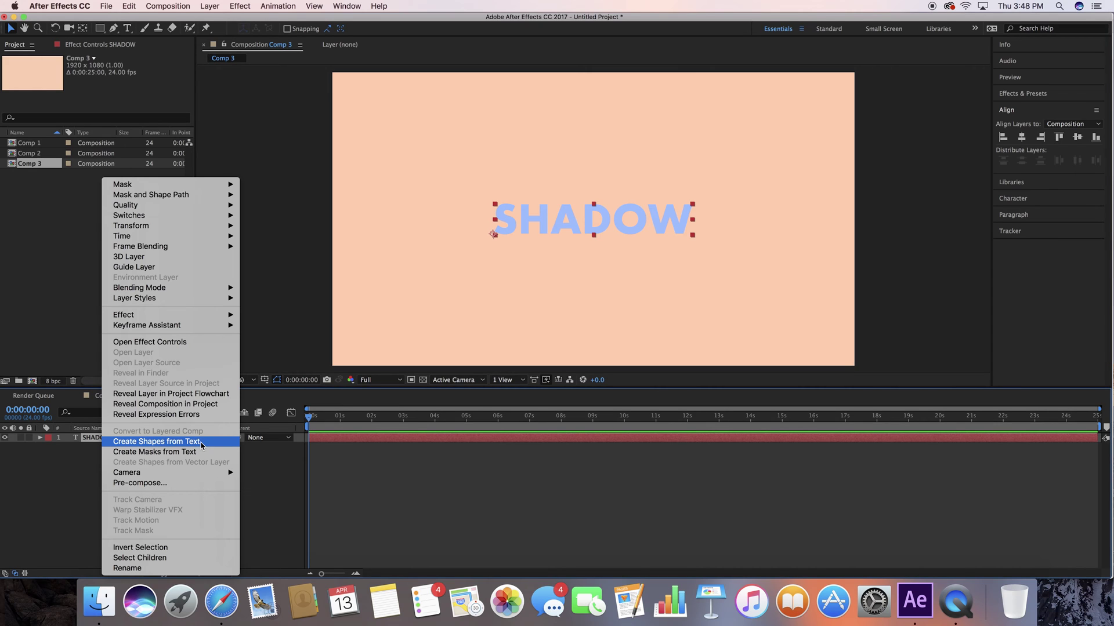
{"action": "left_click", "coordinate": [202, 442]}
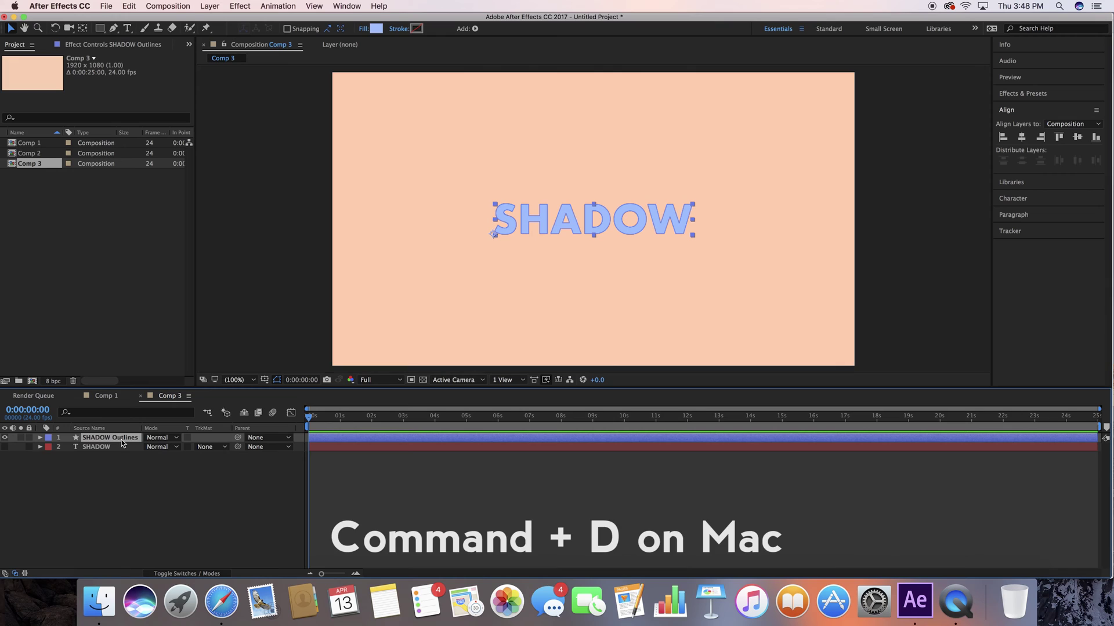
{"action": "key", "text": "super+d"}
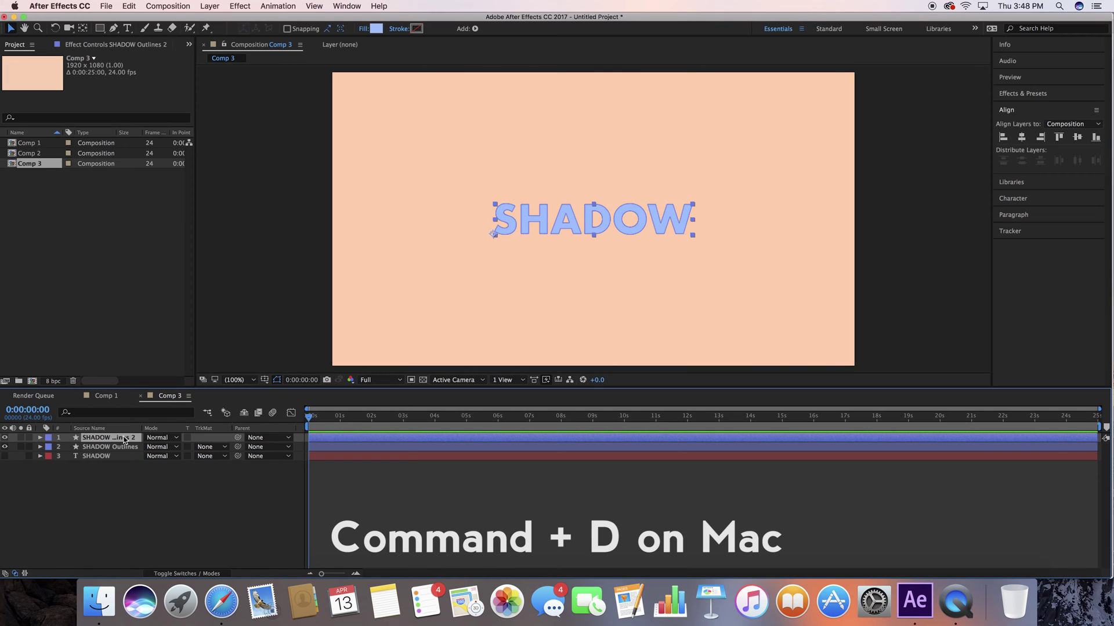
Rename the two outline shape layers TEXT and SHADOW
{"action": "key", "text": "Return"}
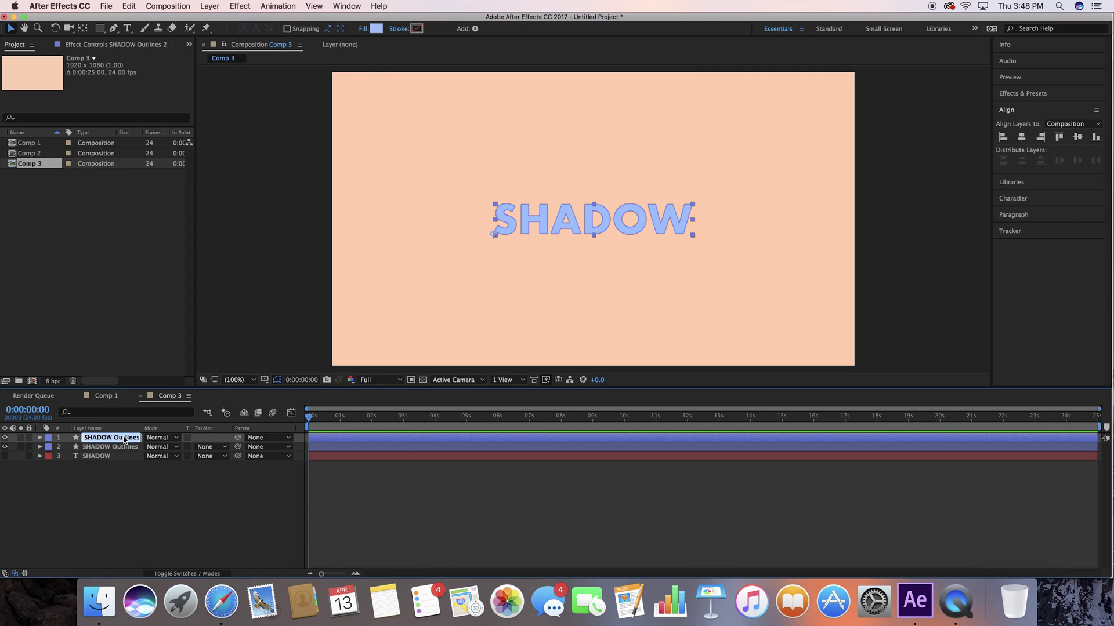
{"action": "type", "text": "TEXT"}
{"action": "left_click", "coordinate": [124, 513]}
{"action": "left_click", "coordinate": [120, 448]}
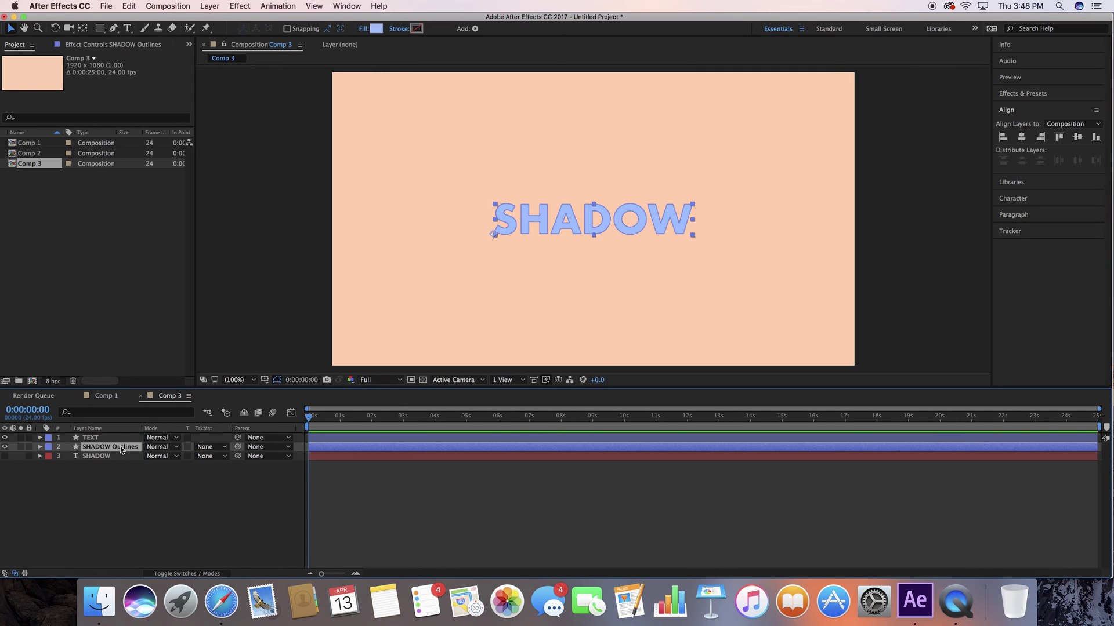
{"action": "key", "text": "Return"}
{"action": "type", "text": "SHADOW"}
{"action": "left_click", "coordinate": [126, 513]}
Add a Repeater to the SHADOW shape layer's contents
{"action": "left_click", "coordinate": [103, 448]}
{"action": "left_click", "coordinate": [40, 447]}
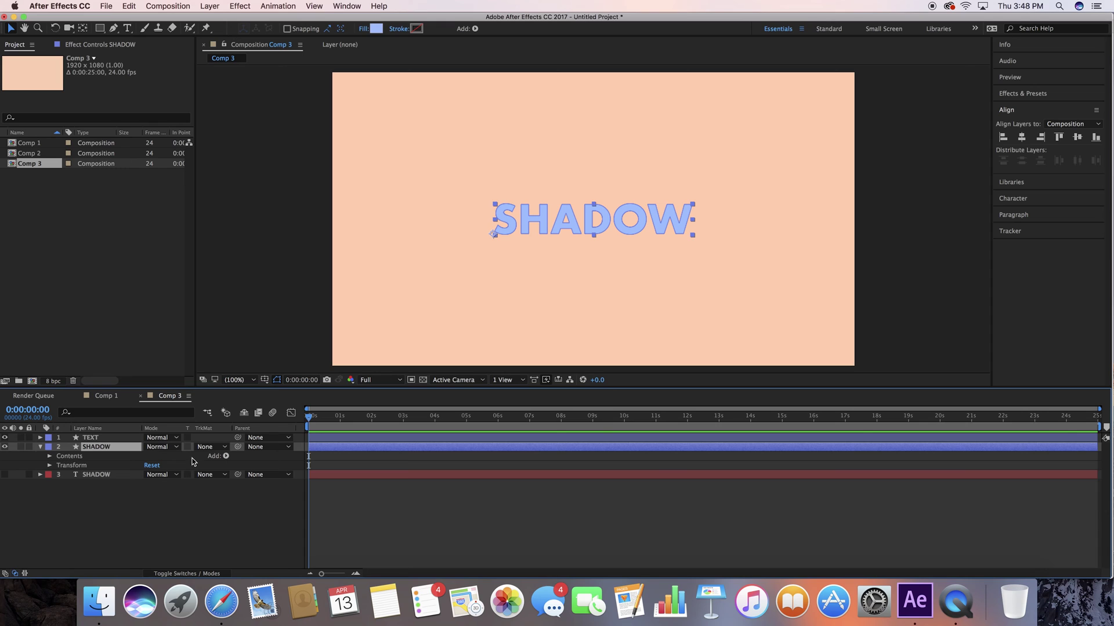
{"action": "left_click", "coordinate": [226, 456]}
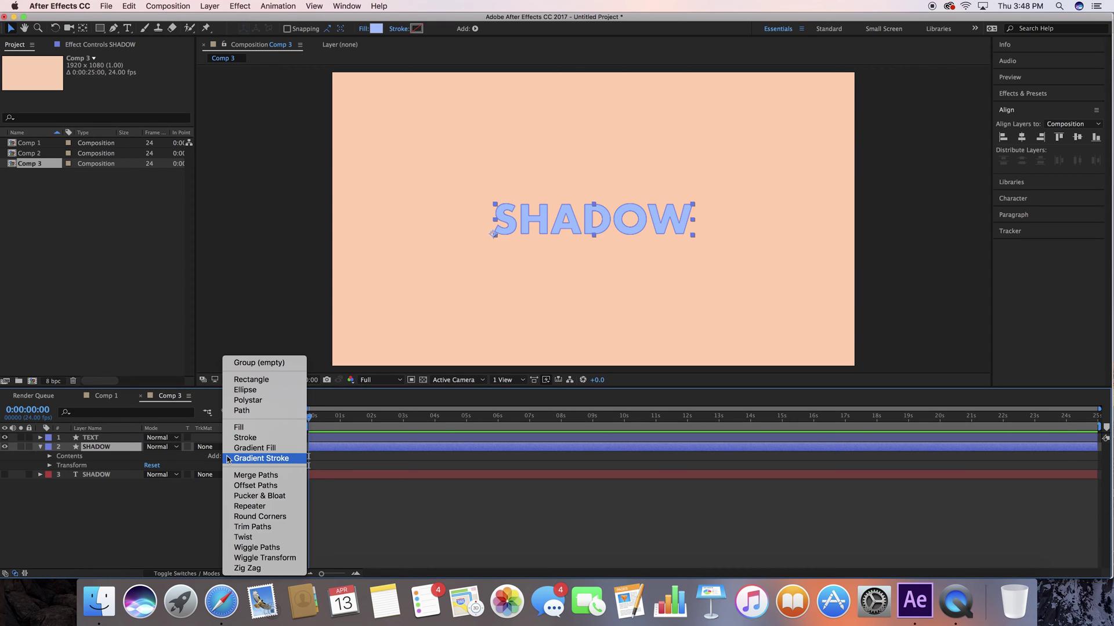
{"action": "left_click", "coordinate": [260, 506]}
{"action": "key", "text": "Caps_Lock"}
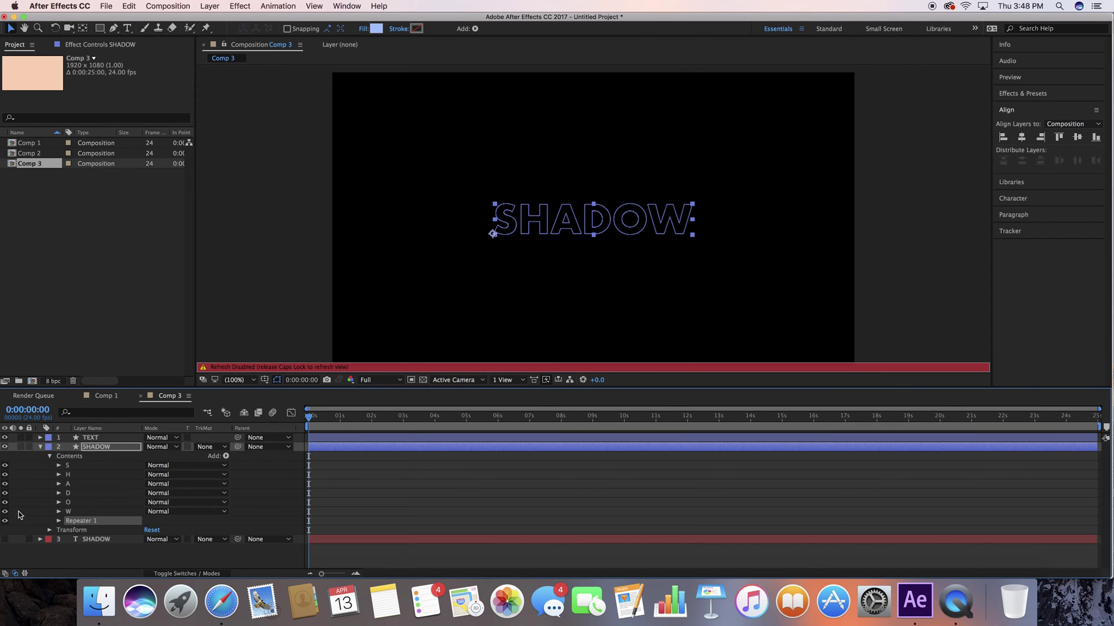
{"action": "key", "text": "Caps_Lock"}
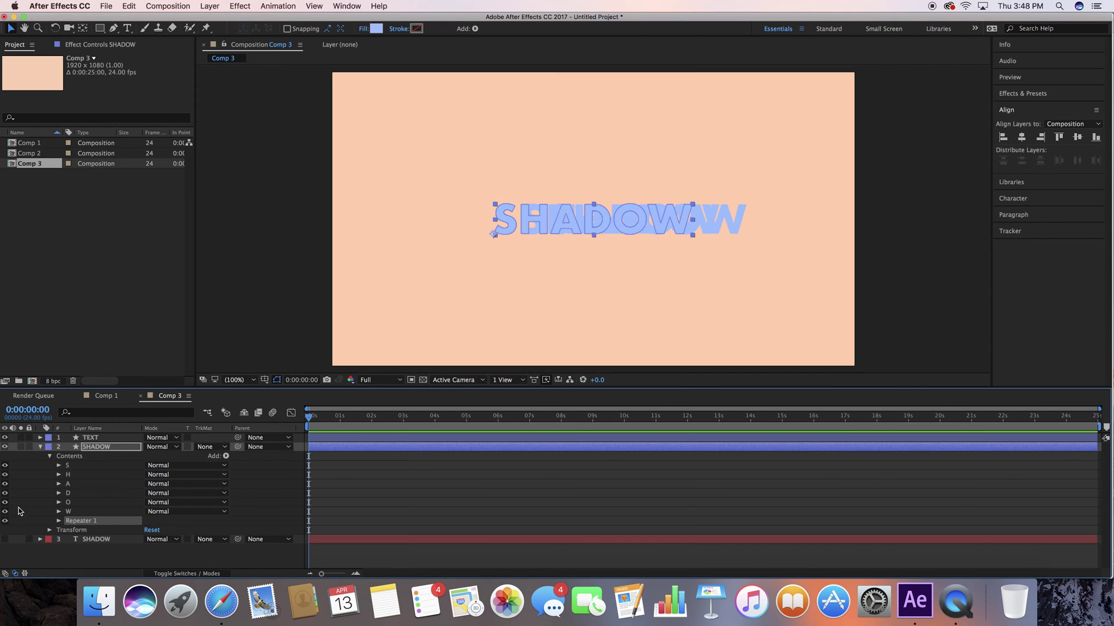
Expand Repeater 1's transform and keyframe Copies at about 1 second
{"action": "left_click", "coordinate": [59, 521]}
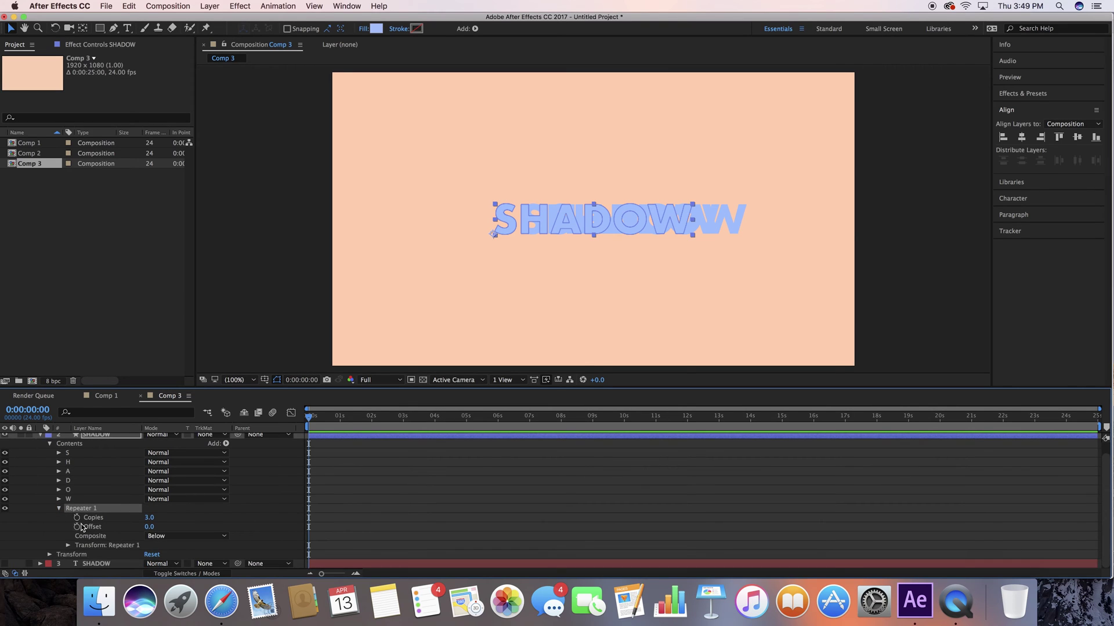
{"action": "left_click", "coordinate": [68, 545]}
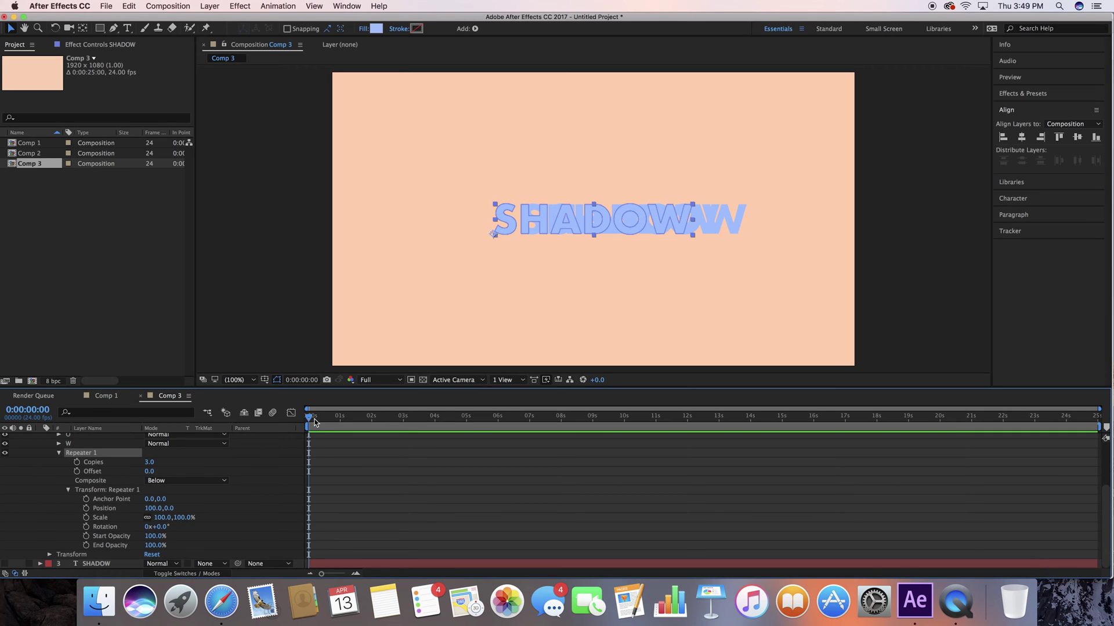
{"action": "left_click_drag", "start_coordinate": [310, 419], "coordinate": [343, 419]}
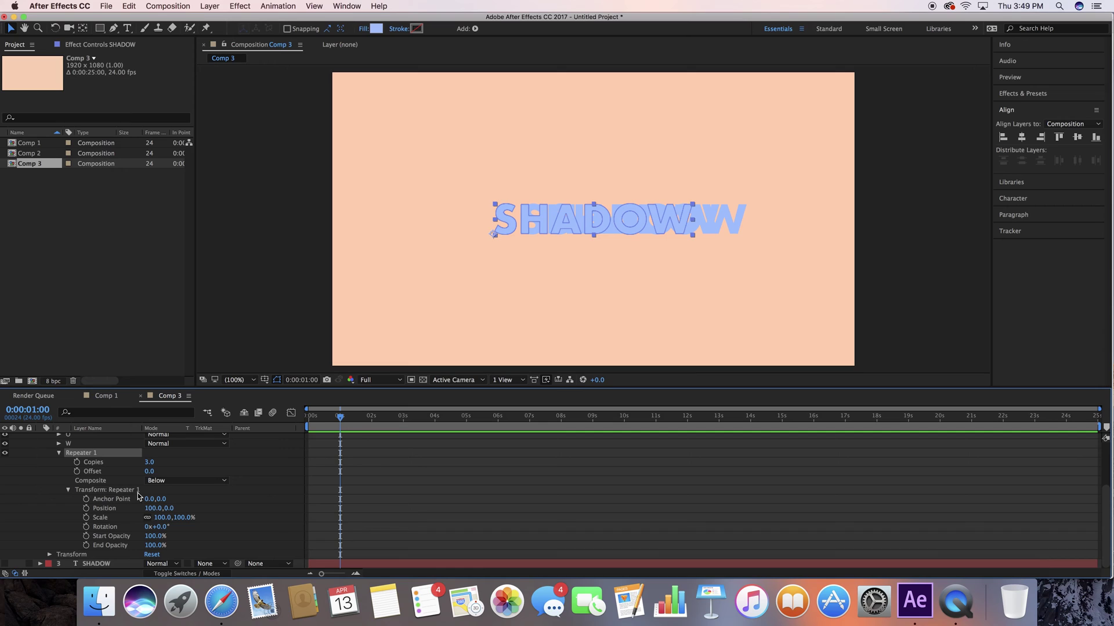
{"action": "left_click", "coordinate": [76, 462]}
Keyframe the repeater Position, setting Copies to 100 and Position to 1,1
{"action": "left_click", "coordinate": [86, 509]}
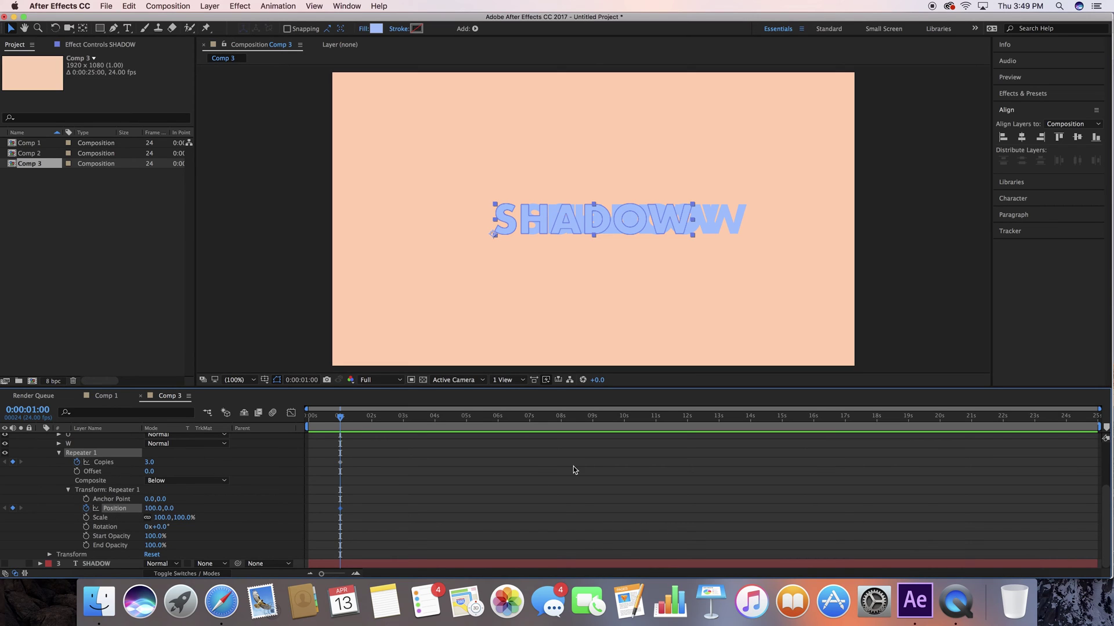
{"action": "left_click", "coordinate": [149, 462]}
{"action": "type", "text": "100"}
{"action": "key", "text": "Return"}
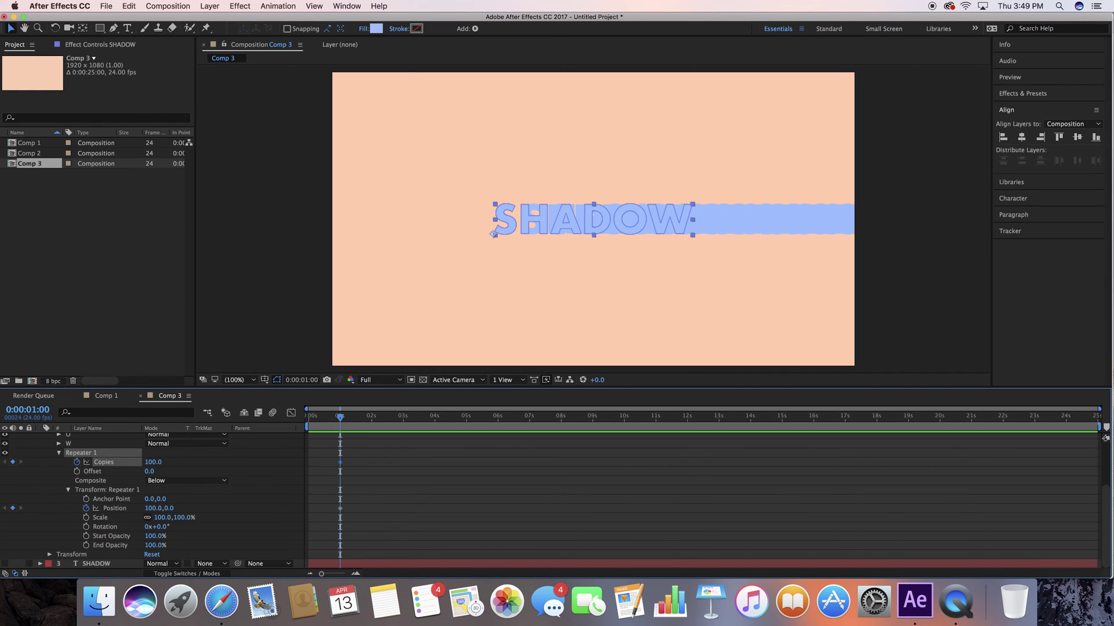
{"action": "left_click", "coordinate": [153, 509]}
{"action": "type", "text": "1"}
{"action": "key", "text": "Return"}
{"action": "left_click", "coordinate": [164, 509]}
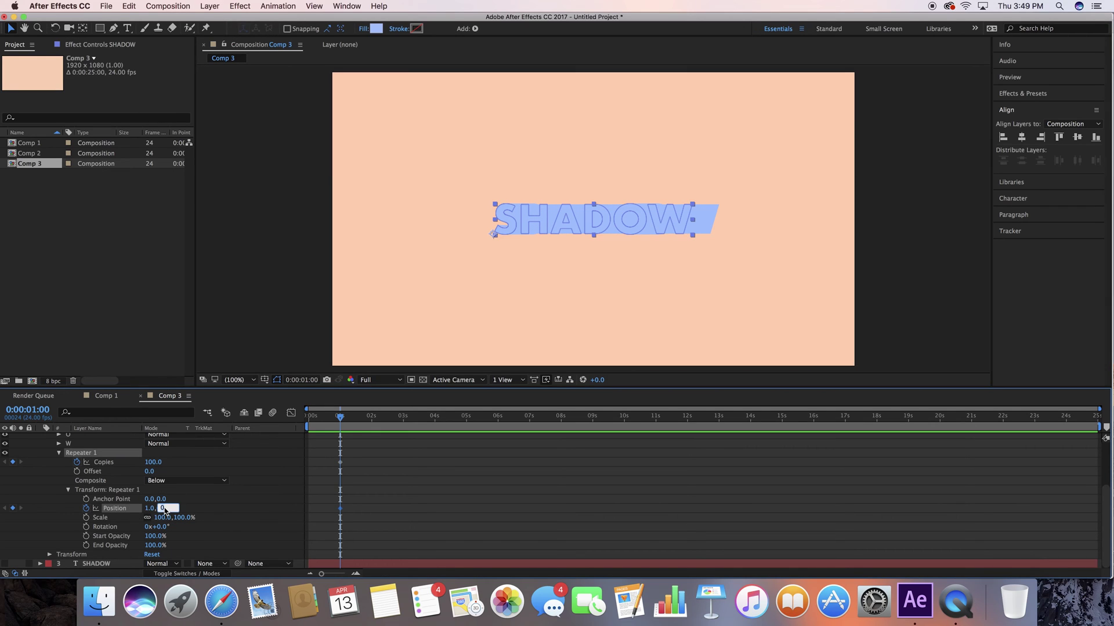
{"action": "key", "text": "Return"}
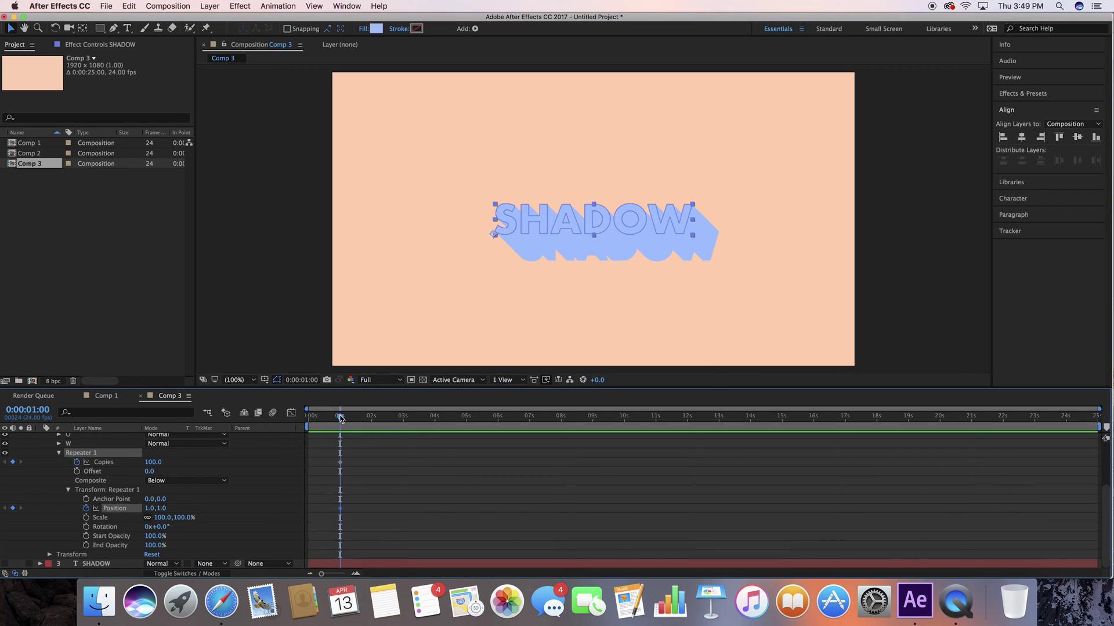
Add Position and Copies keyframes at 2 seconds, then clear the selection
{"action": "left_click_drag", "start_coordinate": [340, 416], "coordinate": [373, 418]}
{"action": "left_click", "coordinate": [12, 508]}
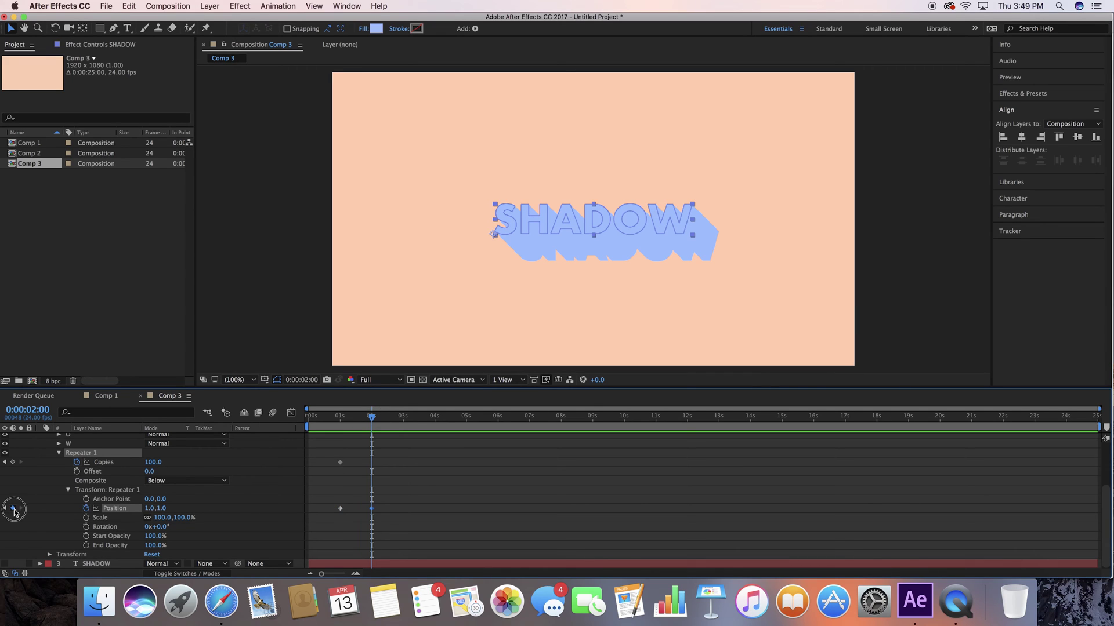
{"action": "left_click", "coordinate": [12, 463]}
{"action": "left_click", "coordinate": [48, 555]}
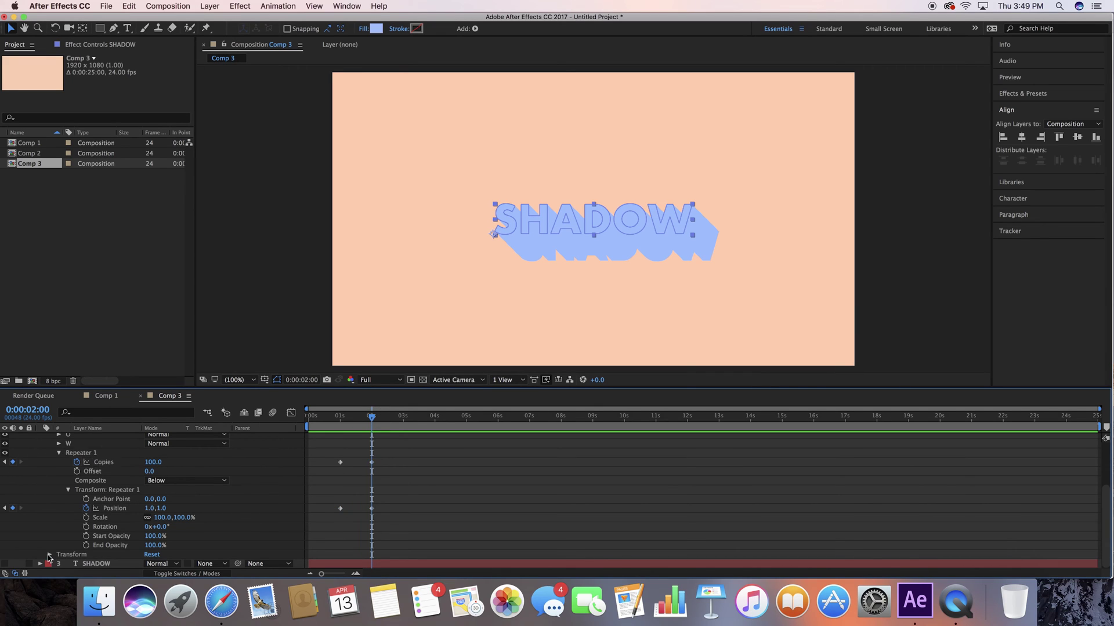
Change the shadow fill to a more saturated blue, #2972FF
{"action": "left_click", "coordinate": [377, 29]}
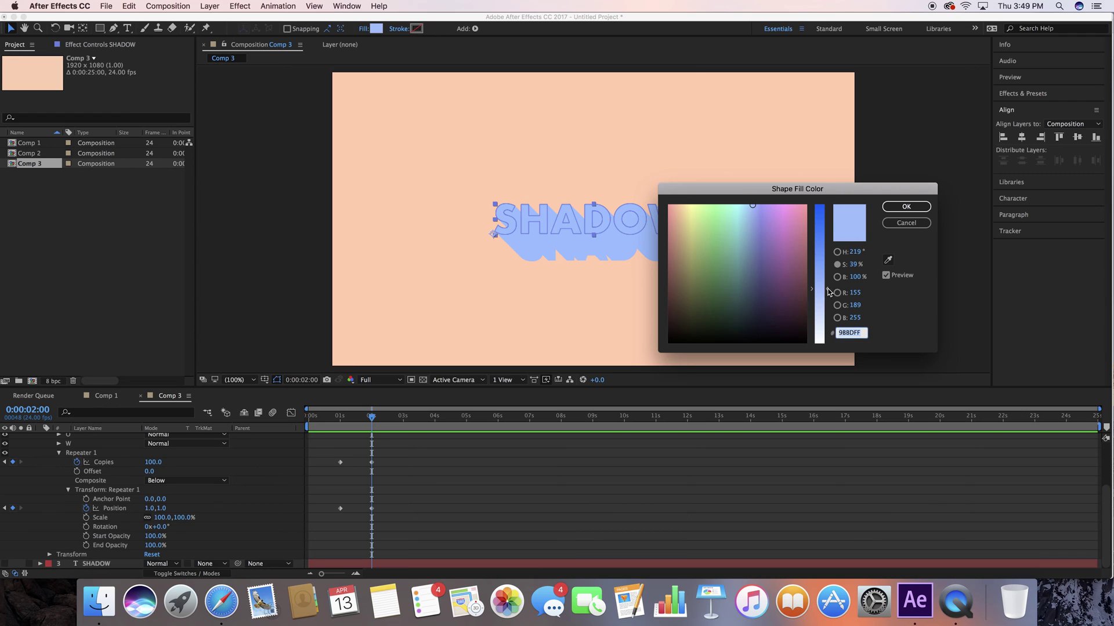
{"action": "left_click_drag", "start_coordinate": [819, 292], "coordinate": [828, 228]}
{"action": "left_click", "coordinate": [906, 207]}
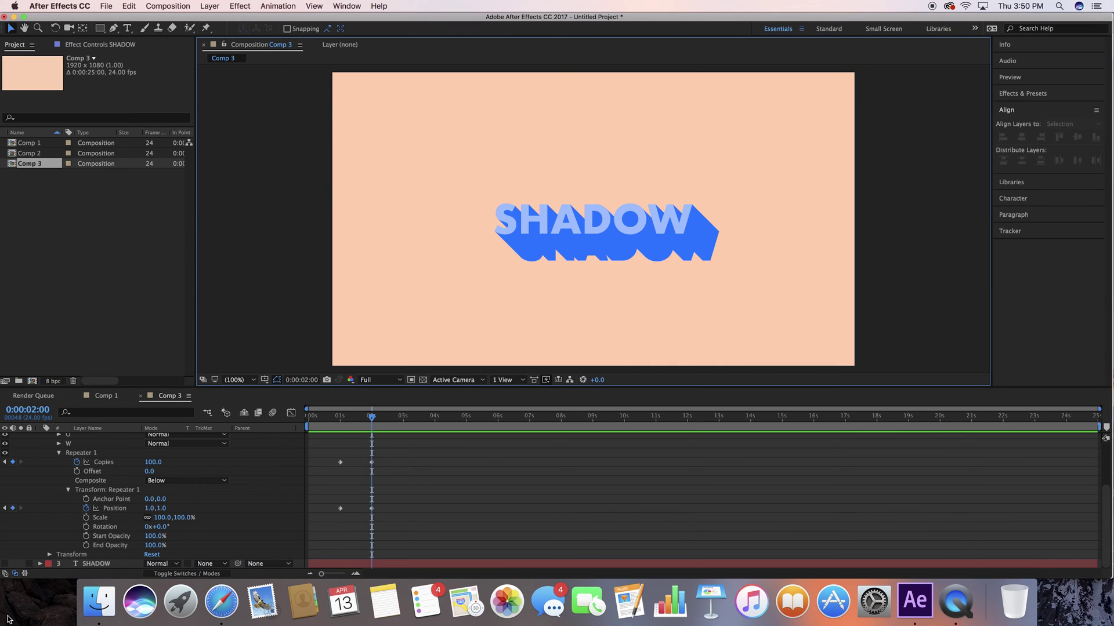
{"action": "left_click", "coordinate": [5, 462]}
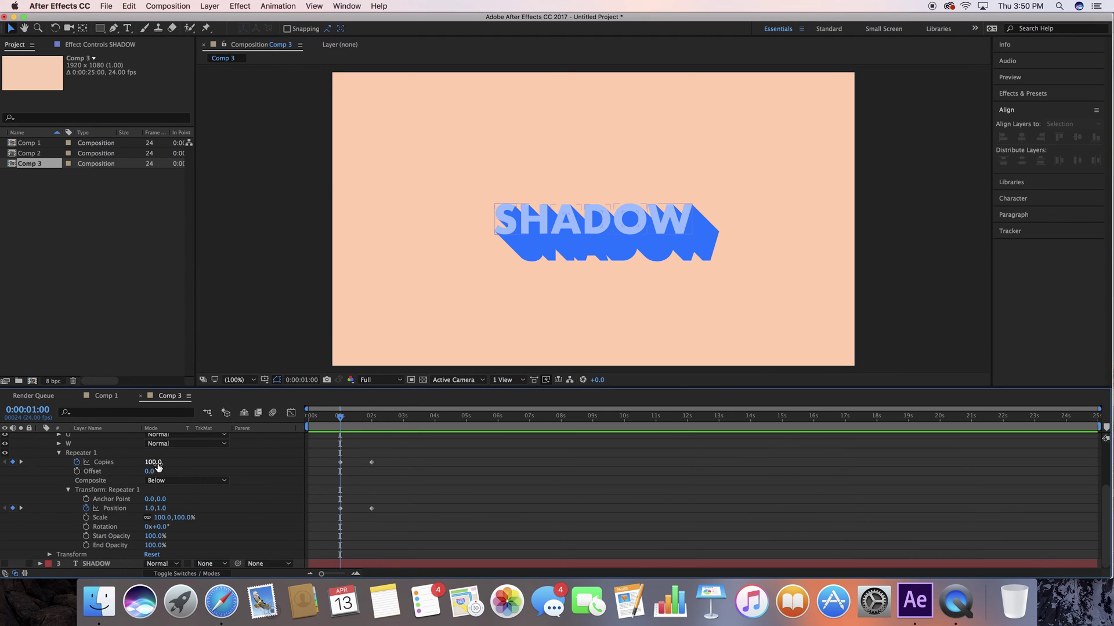
Set Copies to 0 at the 1-second keyframe and preview the shadow growing in
{"action": "left_click", "coordinate": [157, 466]}
{"action": "type", "text": "0"}
{"action": "key", "text": "Return"}
{"action": "key", "text": "space"}
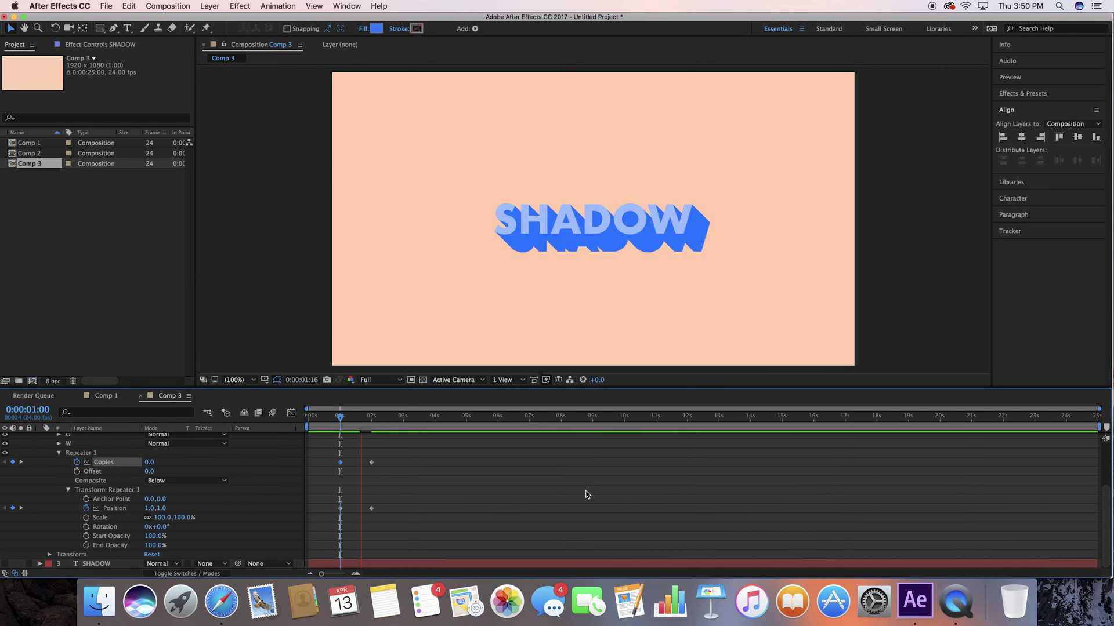
{"action": "key", "text": "k"}
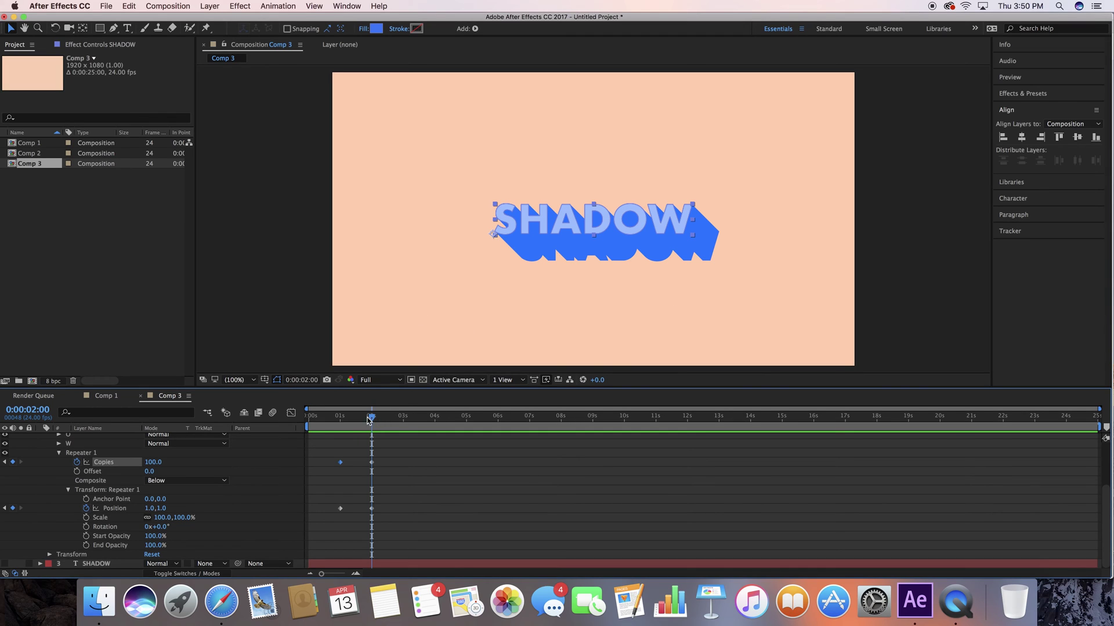
{"action": "left_click_drag", "start_coordinate": [372, 419], "coordinate": [404, 418]}
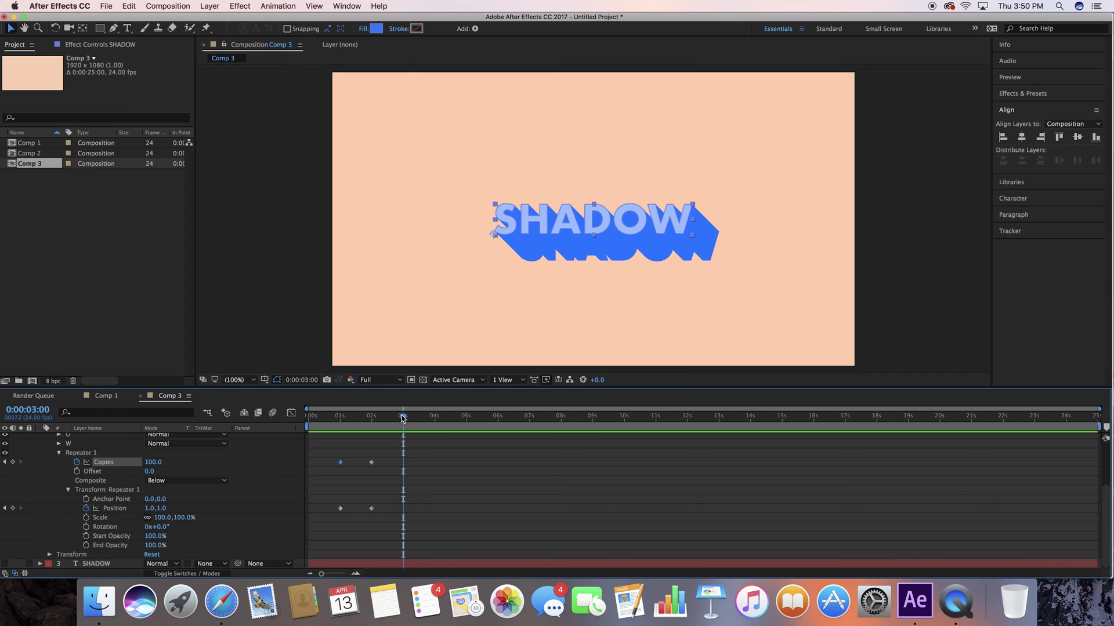
Add a Position keyframe at 3 seconds, plus Position and Copies keyframes at 4 seconds
{"action": "left_click", "coordinate": [12, 508]}
{"action": "left_click_drag", "start_coordinate": [404, 418], "coordinate": [436, 419]}
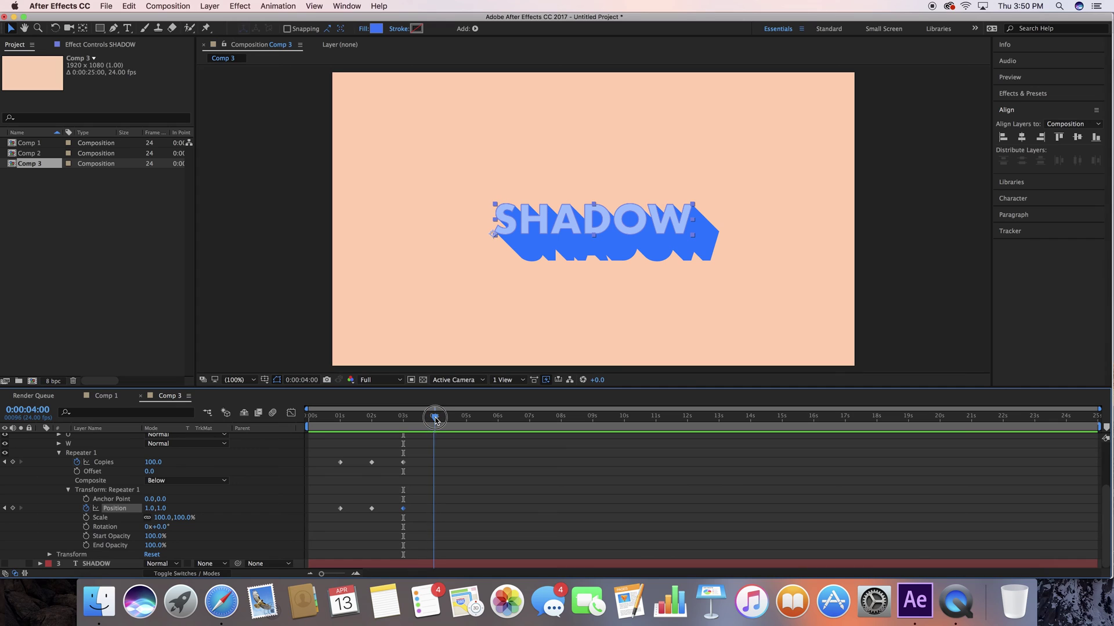
{"action": "left_click", "coordinate": [12, 508]}
{"action": "left_click", "coordinate": [12, 462]}
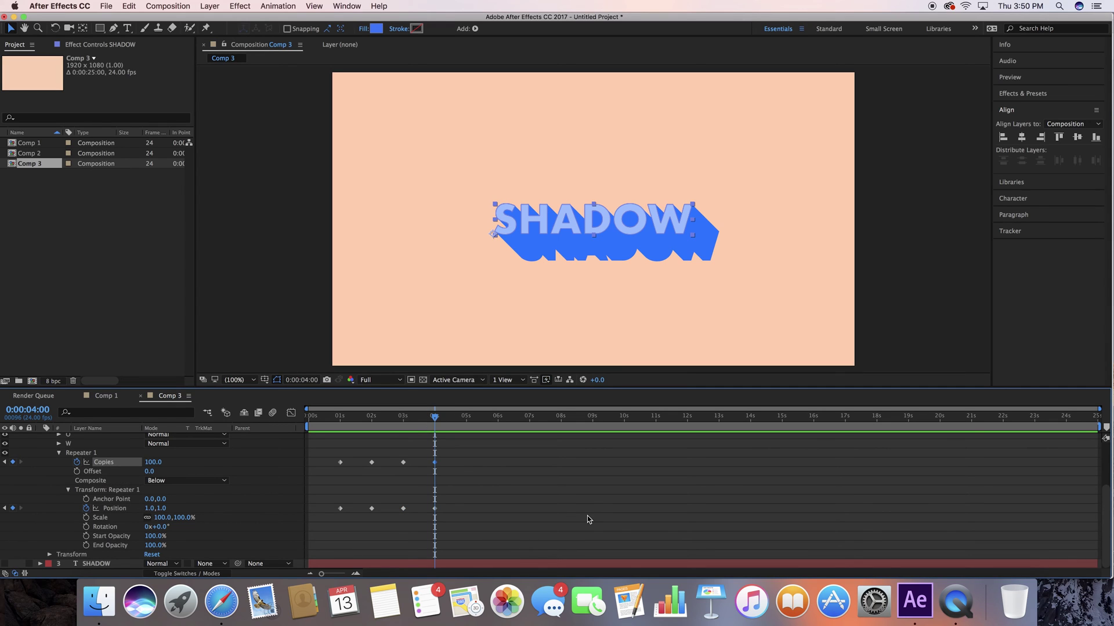
{"action": "left_click", "coordinate": [532, 507]}
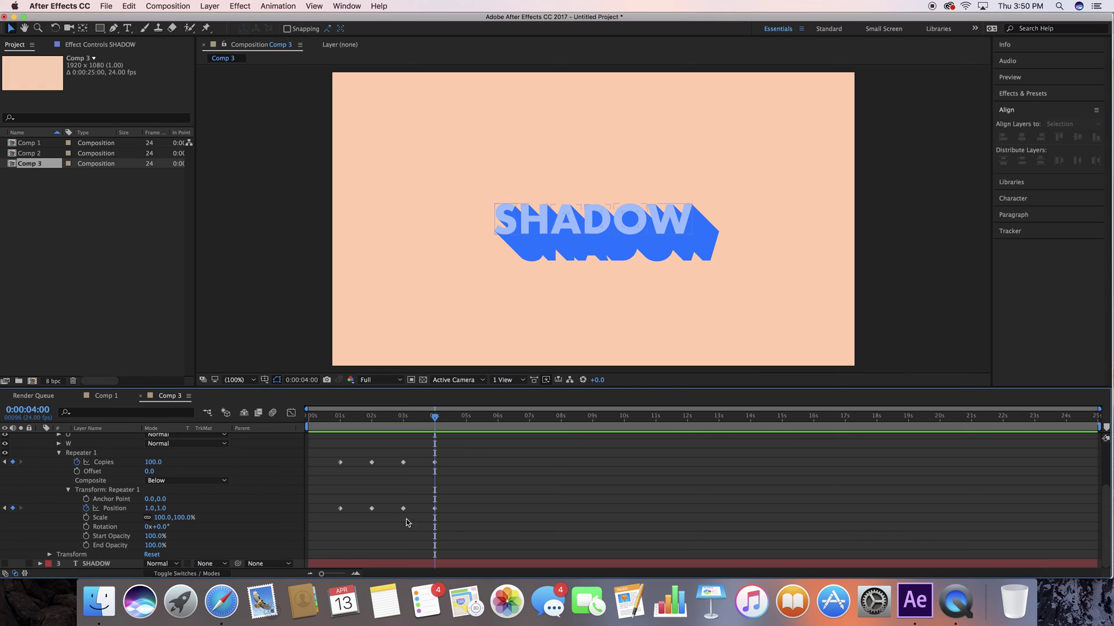
{"action": "left_click", "coordinate": [163, 510]}
Set the 4-second Position to 1,-1 and preview the shadow swinging above the text
{"action": "key", "text": "Return"}
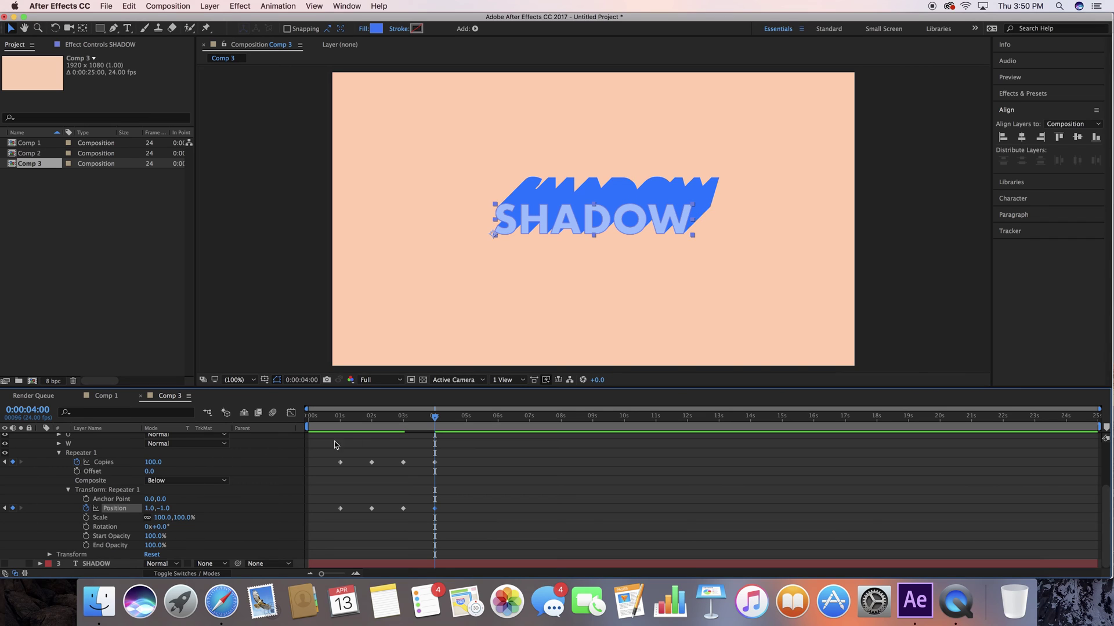
{"action": "left_click", "coordinate": [388, 427]}
{"action": "key", "text": "space"}
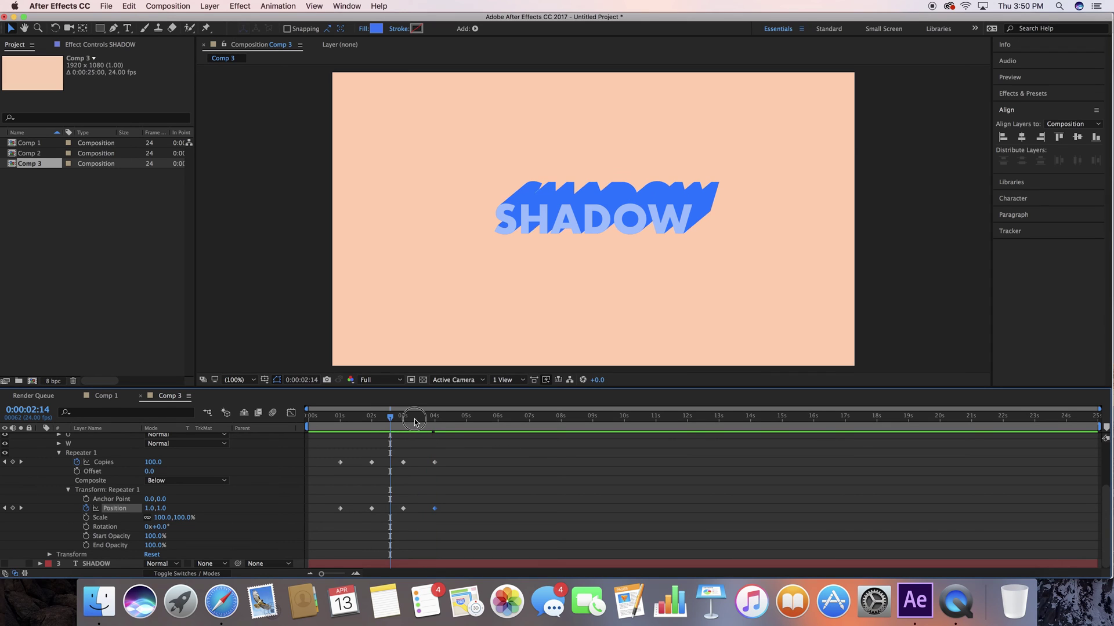
{"action": "left_click", "coordinate": [380, 422]}
{"action": "key", "text": "space"}
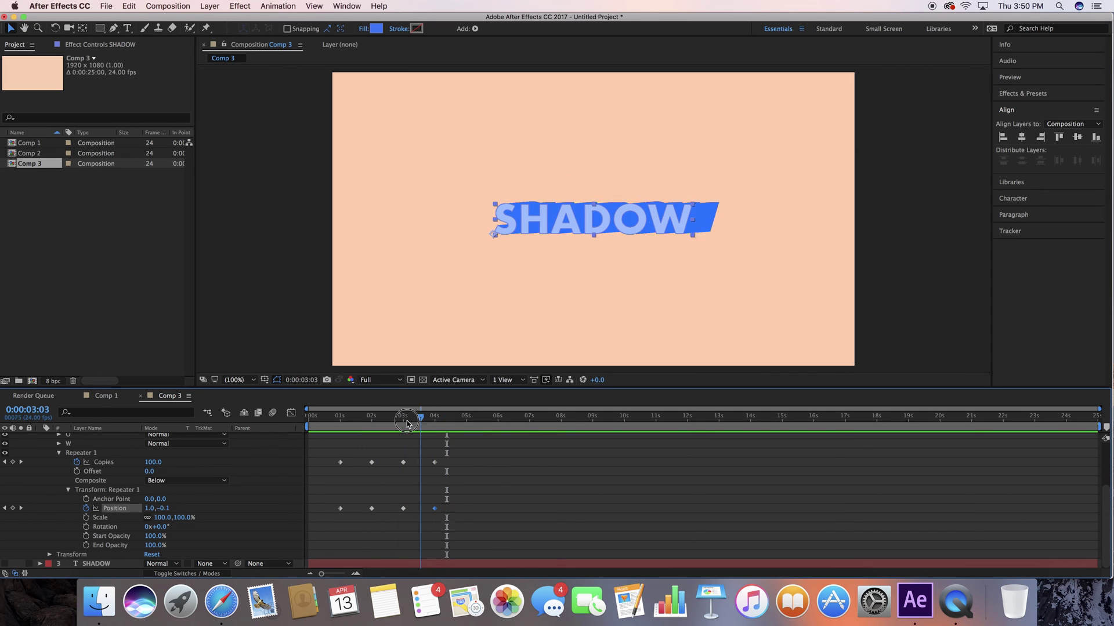
{"action": "left_click", "coordinate": [389, 422]}
{"action": "key", "text": "space"}
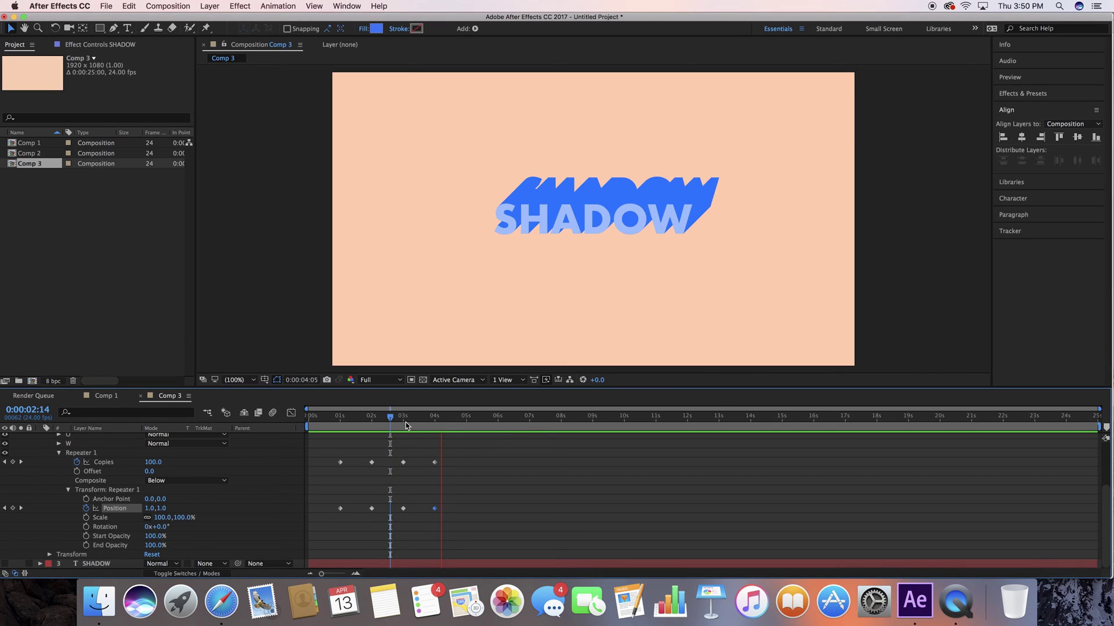
{"action": "left_click", "coordinate": [405, 423]}
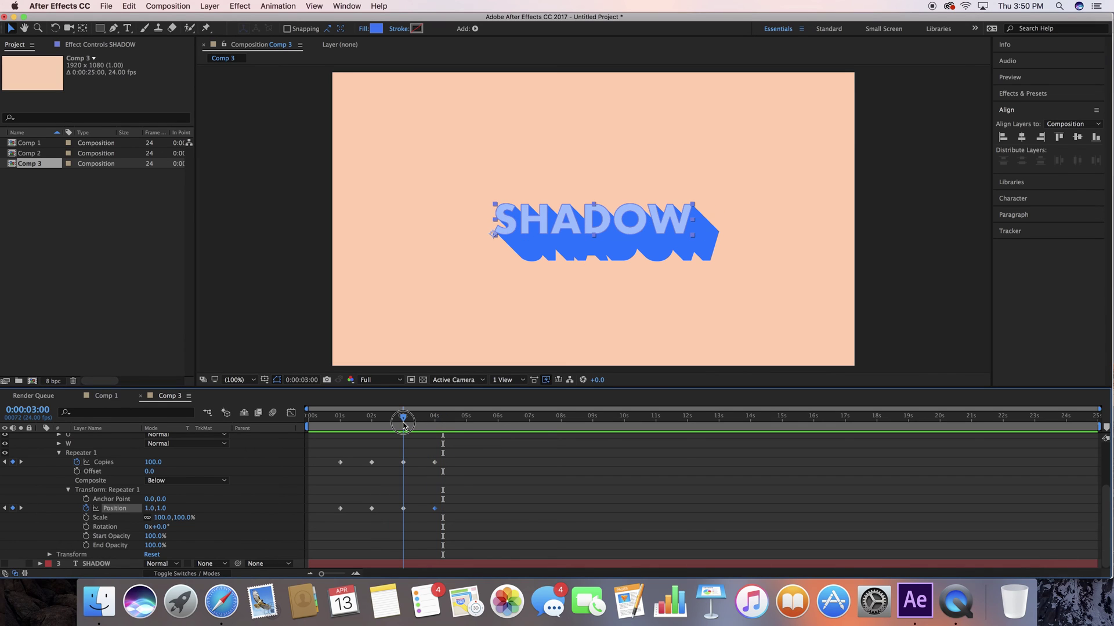
{"action": "left_click_drag", "start_coordinate": [404, 422], "coordinate": [419, 424]}
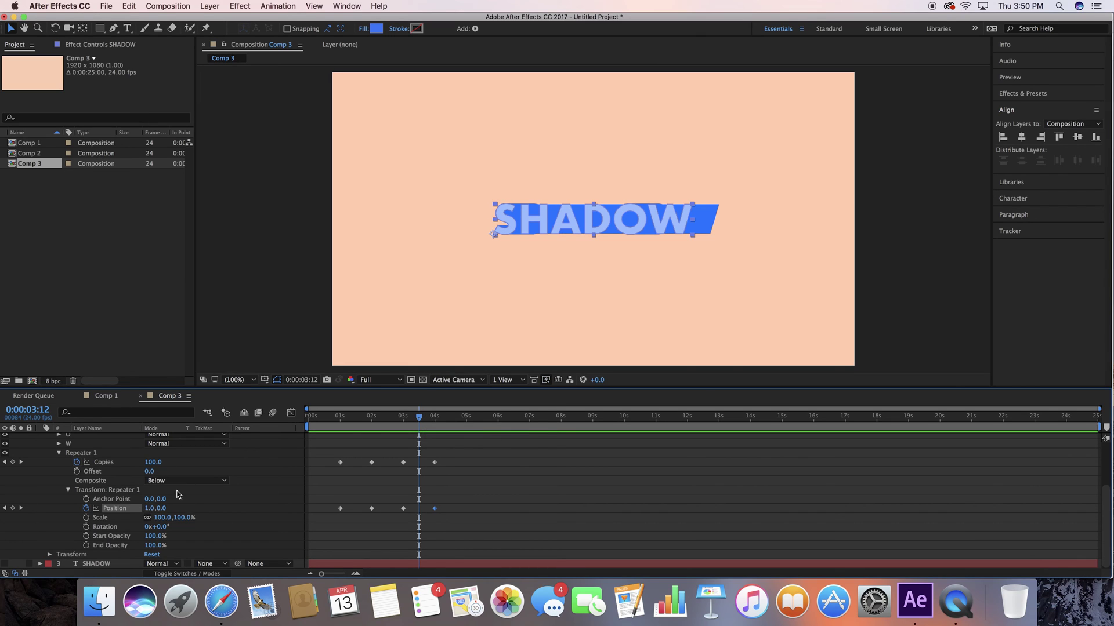
Set Copies to 150 at 3:12 and marquee-select all Copies and Position keyframes
{"action": "left_click", "coordinate": [153, 462]}
{"action": "key", "text": "Return"}
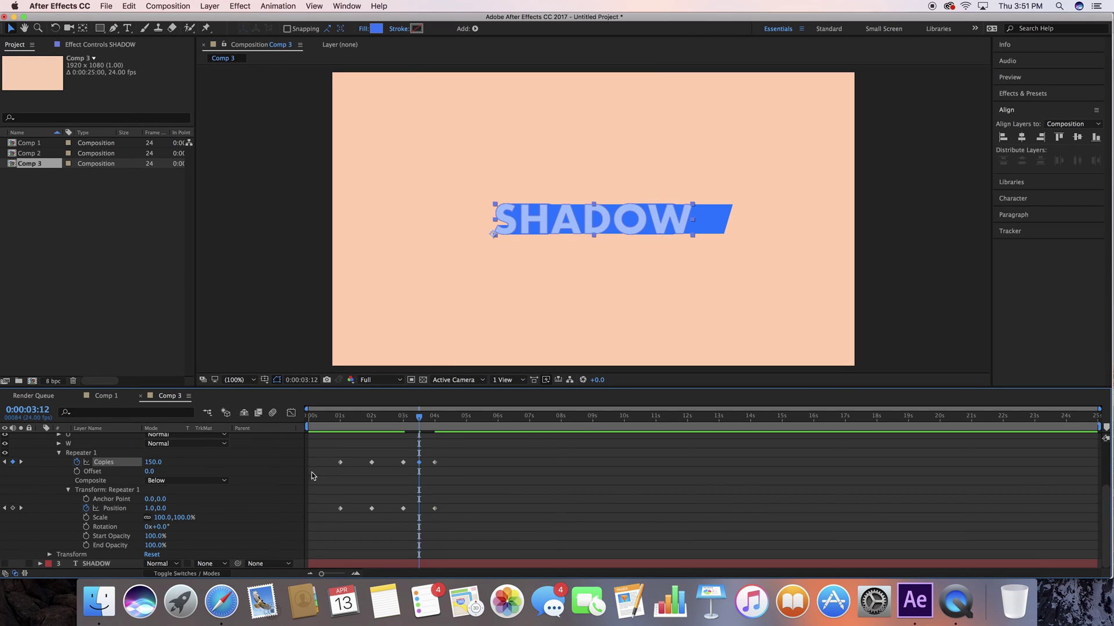
{"action": "left_click", "coordinate": [401, 418]}
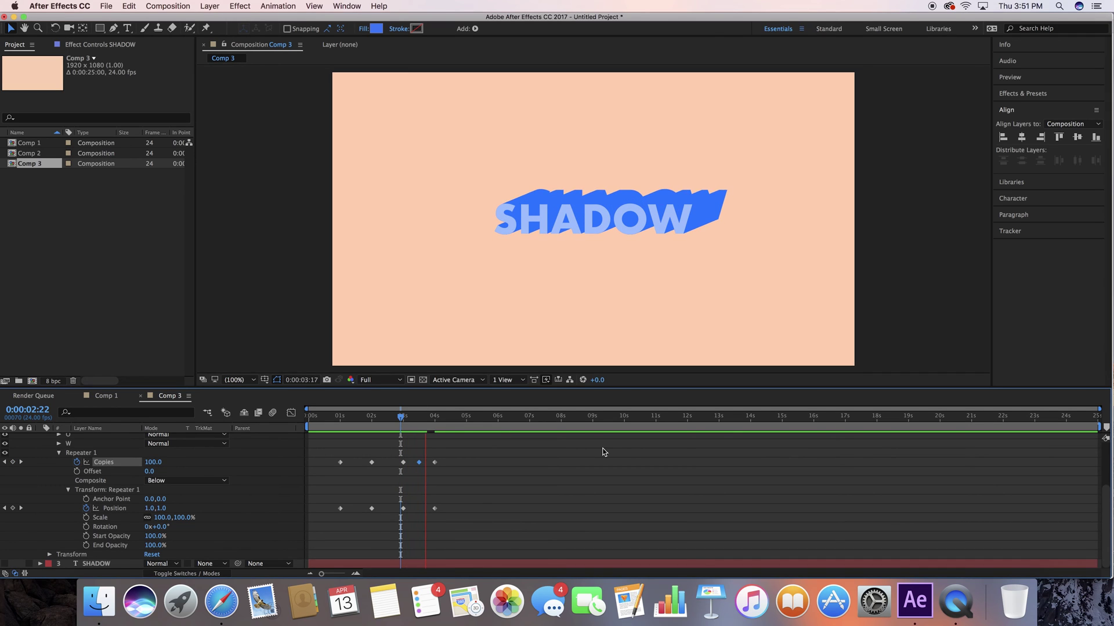
{"action": "left_click_drag", "start_coordinate": [471, 530], "coordinate": [322, 459]}
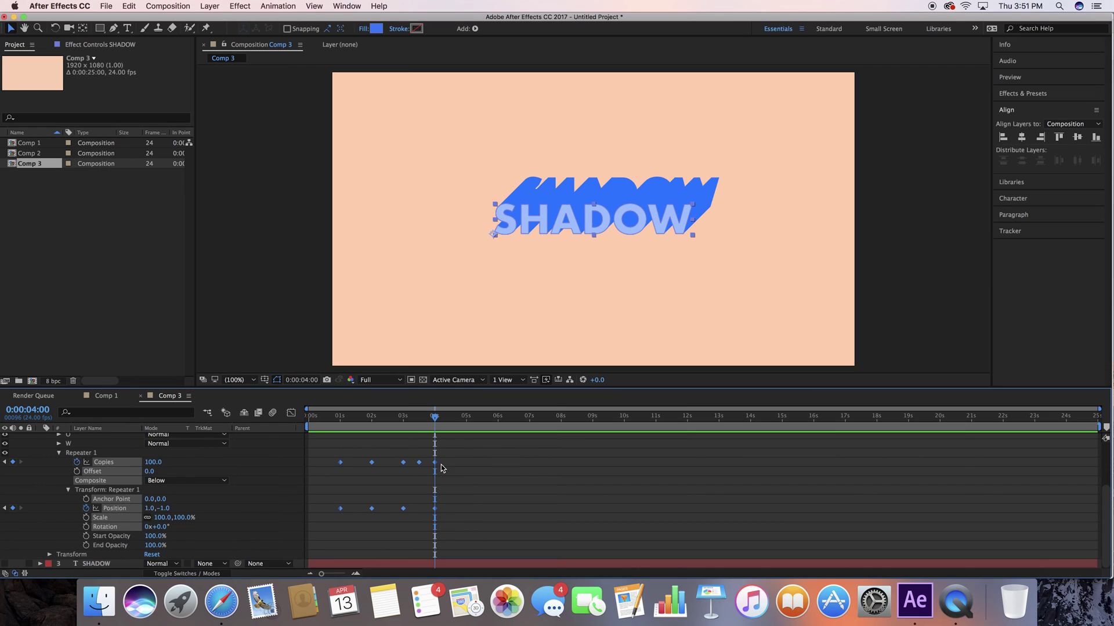
Apply Easy Ease to the selected Copies and Position shadow keyframes
{"action": "right_click", "coordinate": [436, 464]}
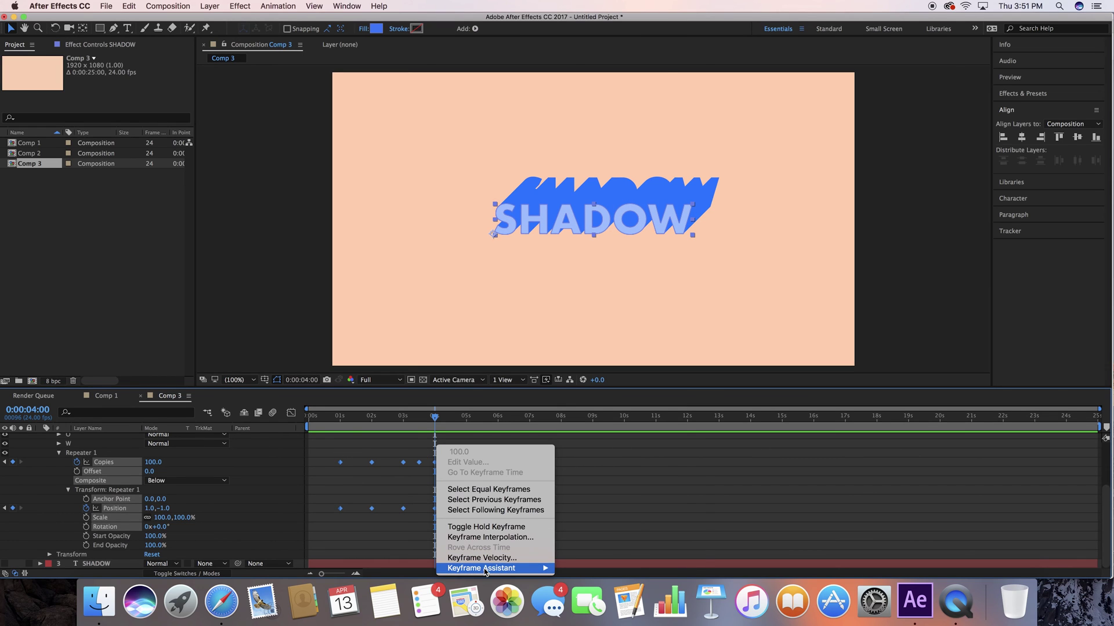
{"action": "mouse_move", "coordinate": [484, 569]}
{"action": "left_click", "coordinate": [575, 507]}
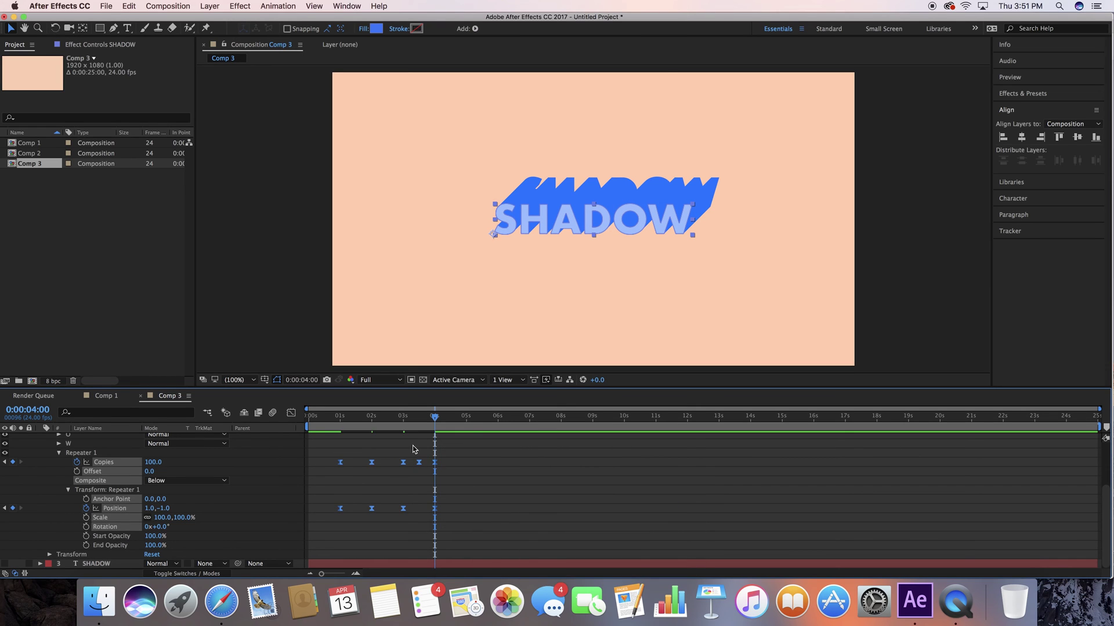
Preview the eased shadow swing, then select the keyframes at 01s and 02s
{"action": "key", "text": "space"}
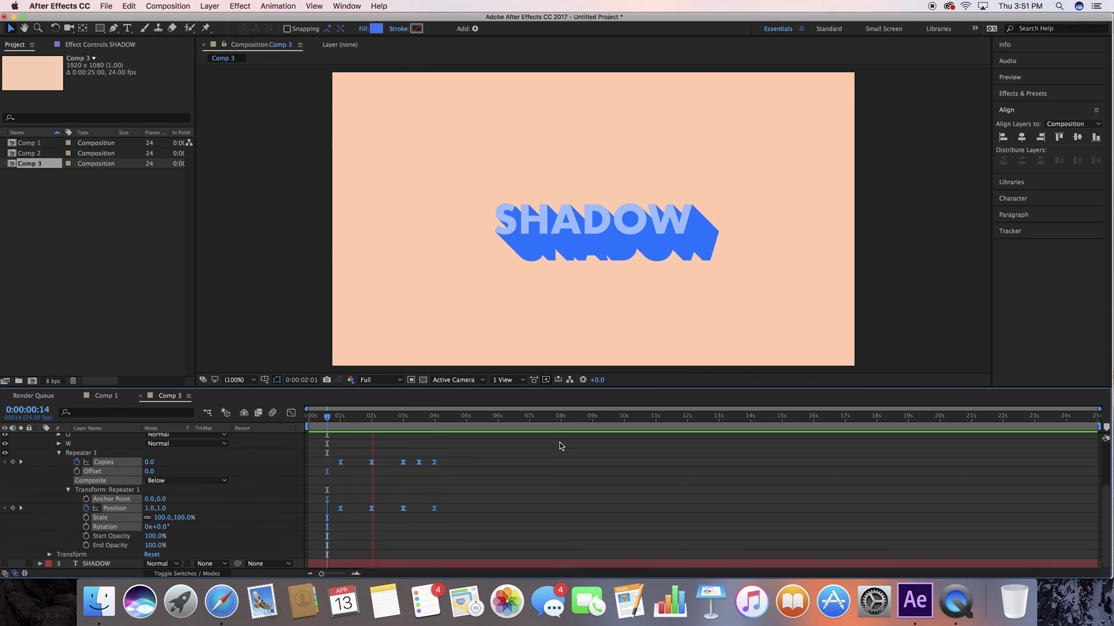
{"action": "left_click", "coordinate": [364, 540]}
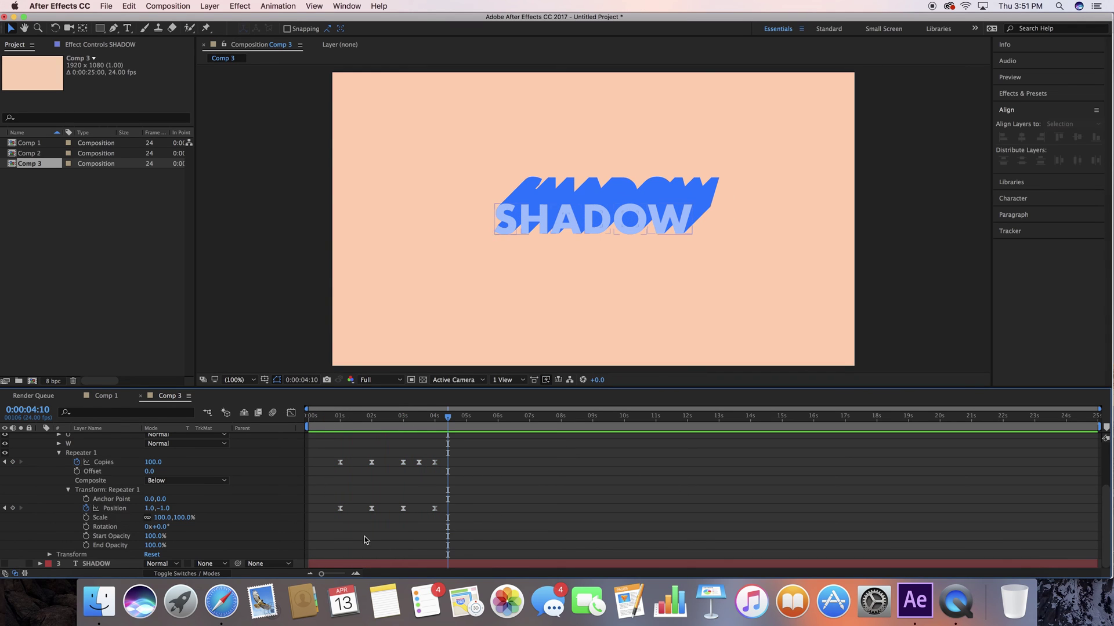
{"action": "left_click_drag", "start_coordinate": [386, 537], "coordinate": [316, 445]}
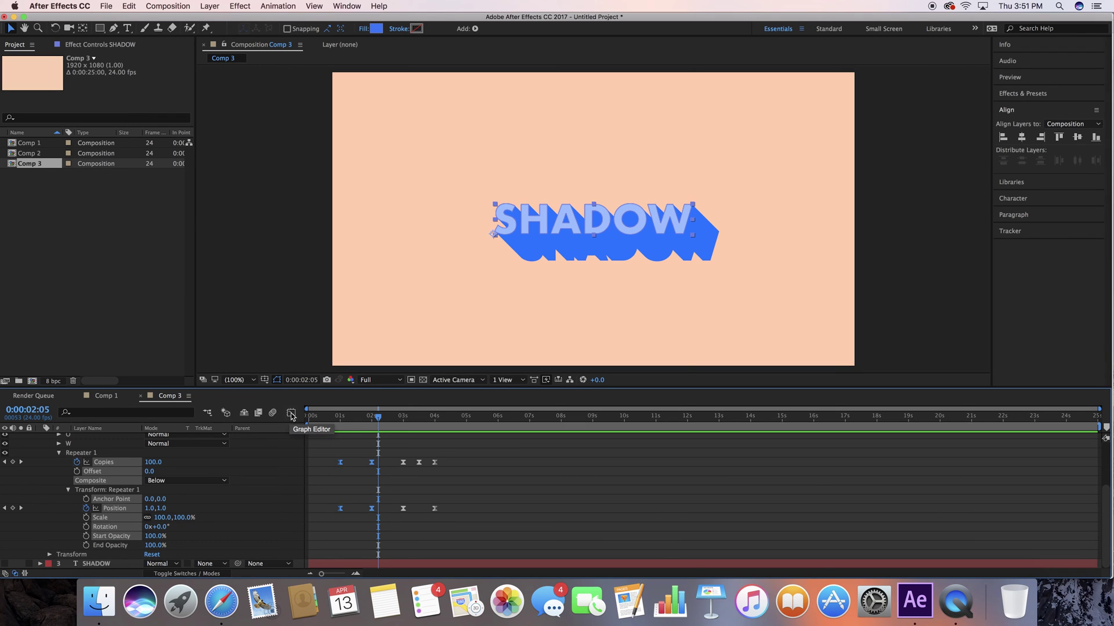
Show the speed graph in the Graph Editor and select the 02:00f keyframe
{"action": "left_click", "coordinate": [291, 414]}
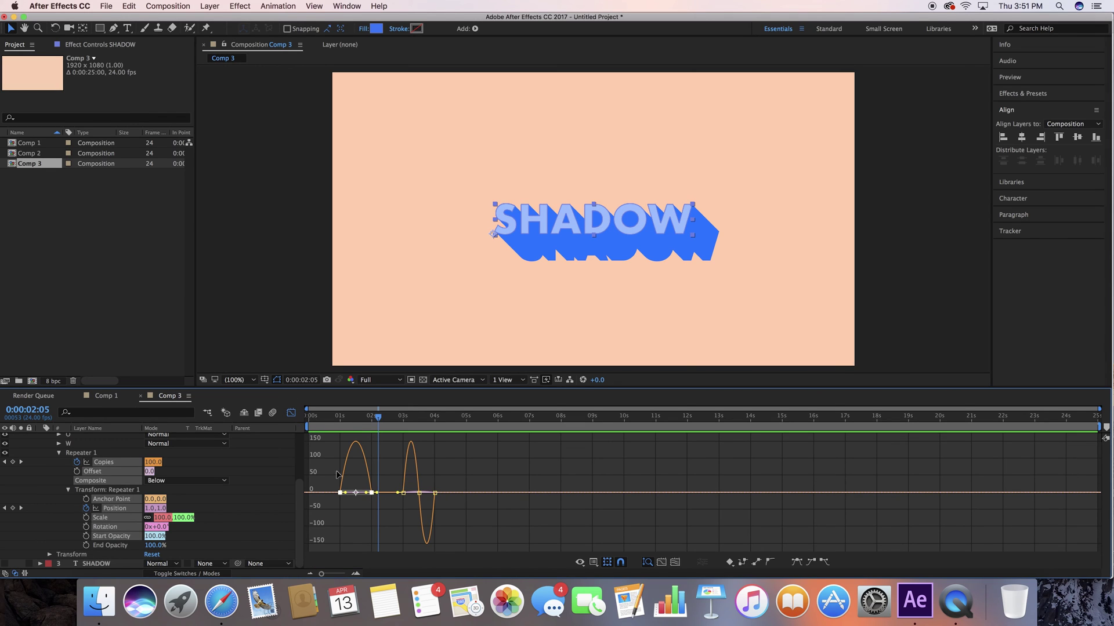
{"action": "left_click", "coordinate": [593, 563]}
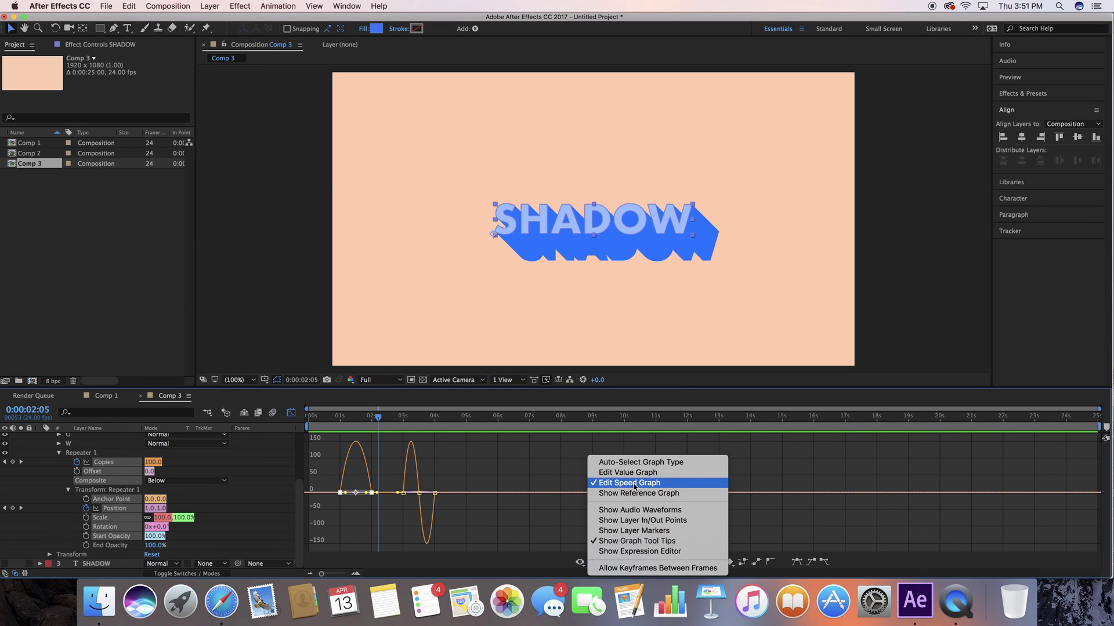
{"action": "left_click", "coordinate": [470, 561]}
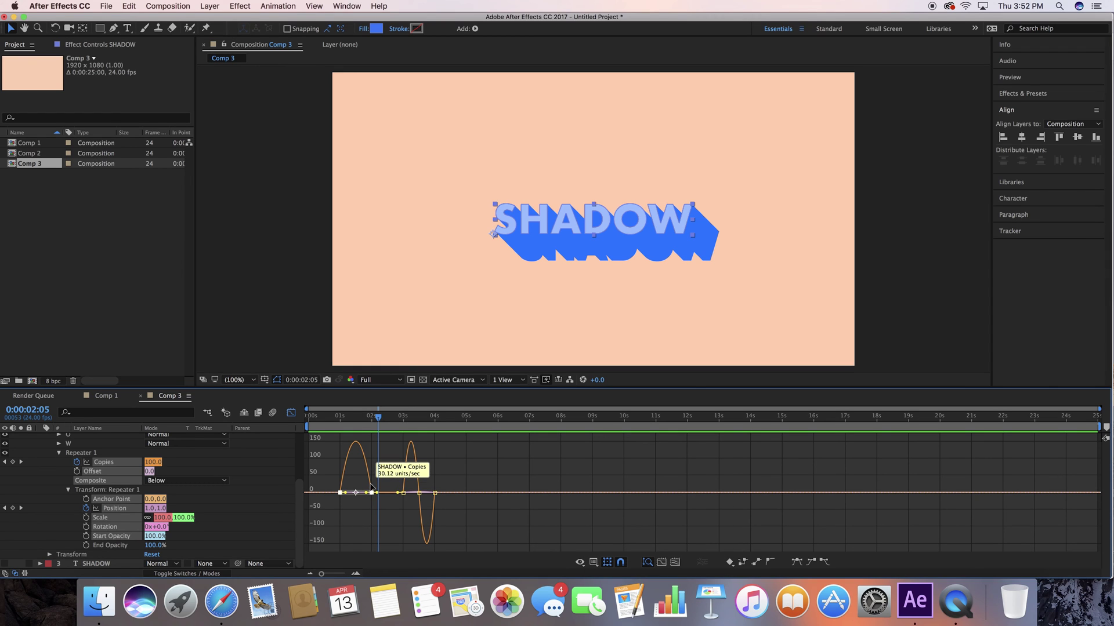
{"action": "scroll", "coordinate": [371, 486], "scroll_direction": "up", "scroll_amount": 5}
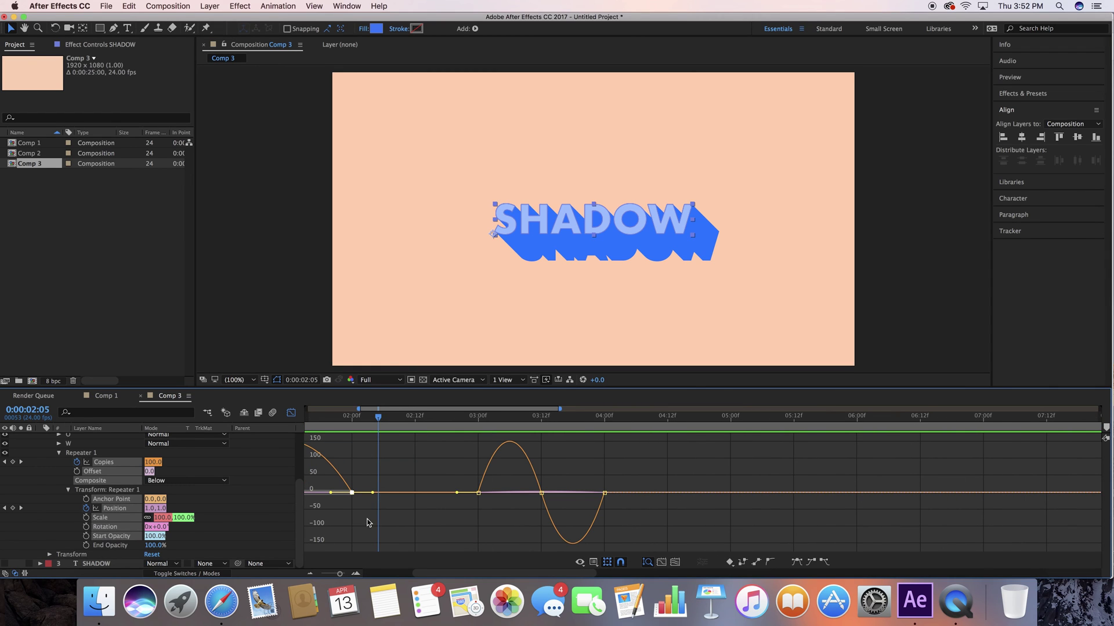
{"action": "scroll", "coordinate": [369, 521], "scroll_direction": "left", "scroll_amount": 4}
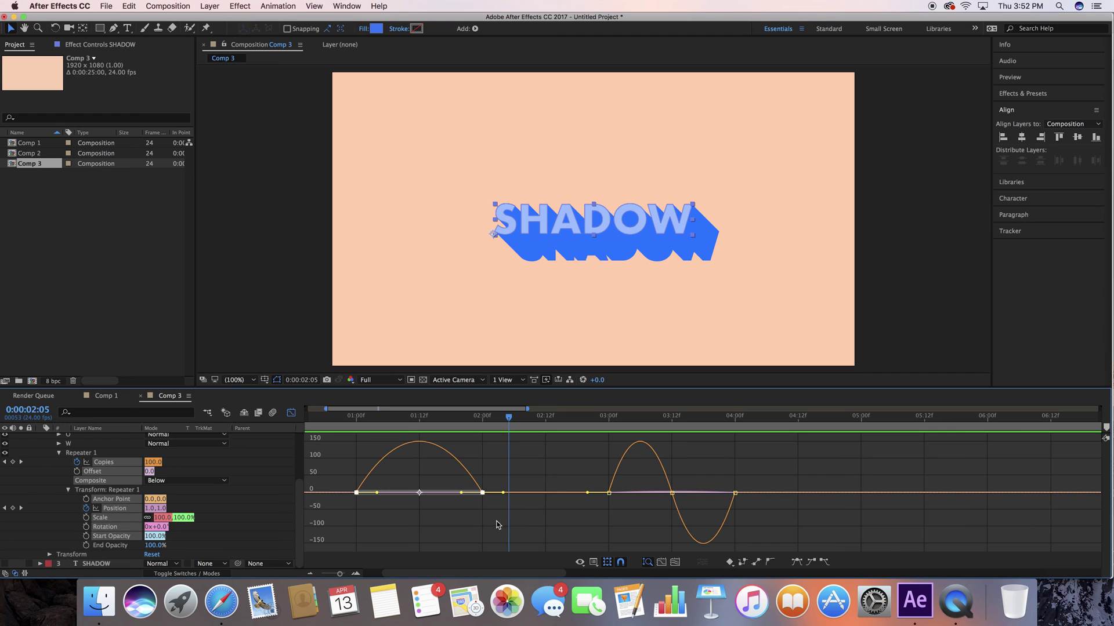
{"action": "left_click_drag", "start_coordinate": [495, 518], "coordinate": [451, 476]}
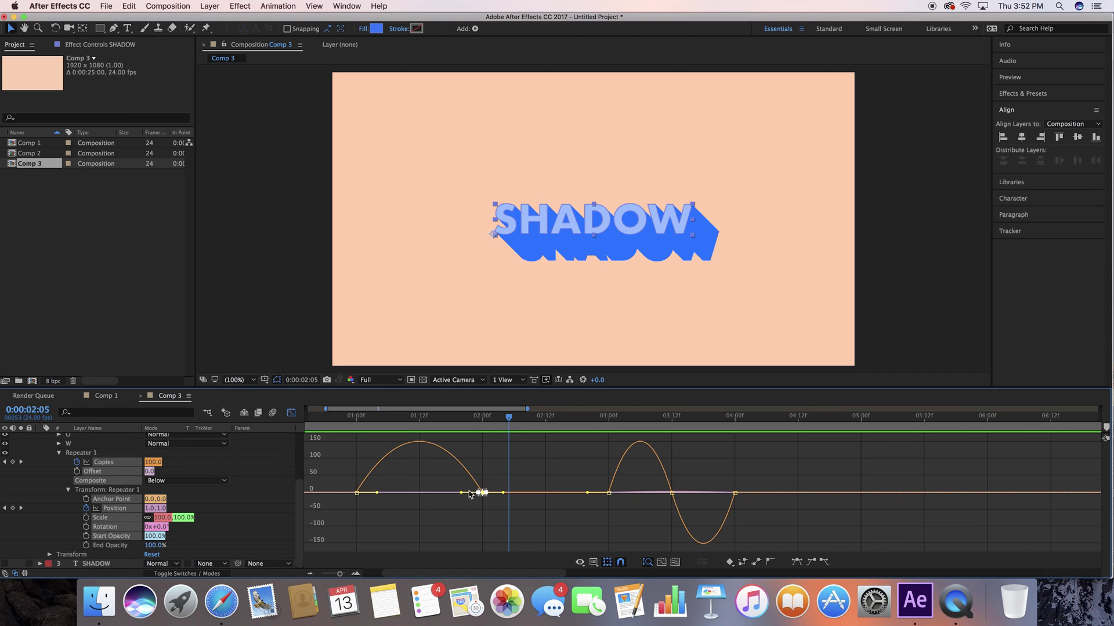
Stretch the 02:00f keyframe's incoming influence to about 99.76%, then preview the motion from the start
{"action": "left_click_drag", "start_coordinate": [462, 494], "coordinate": [420, 493]}
{"action": "key", "text": "space"}
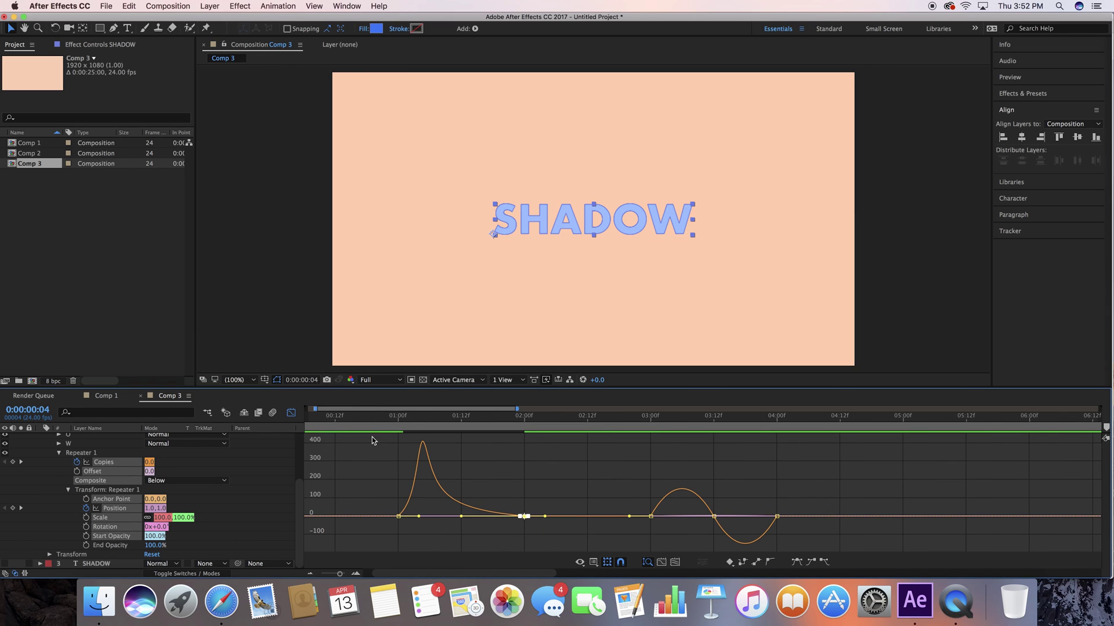
{"action": "left_click", "coordinate": [290, 413]}
{"action": "key", "text": "Home"}
{"action": "key", "text": "space"}
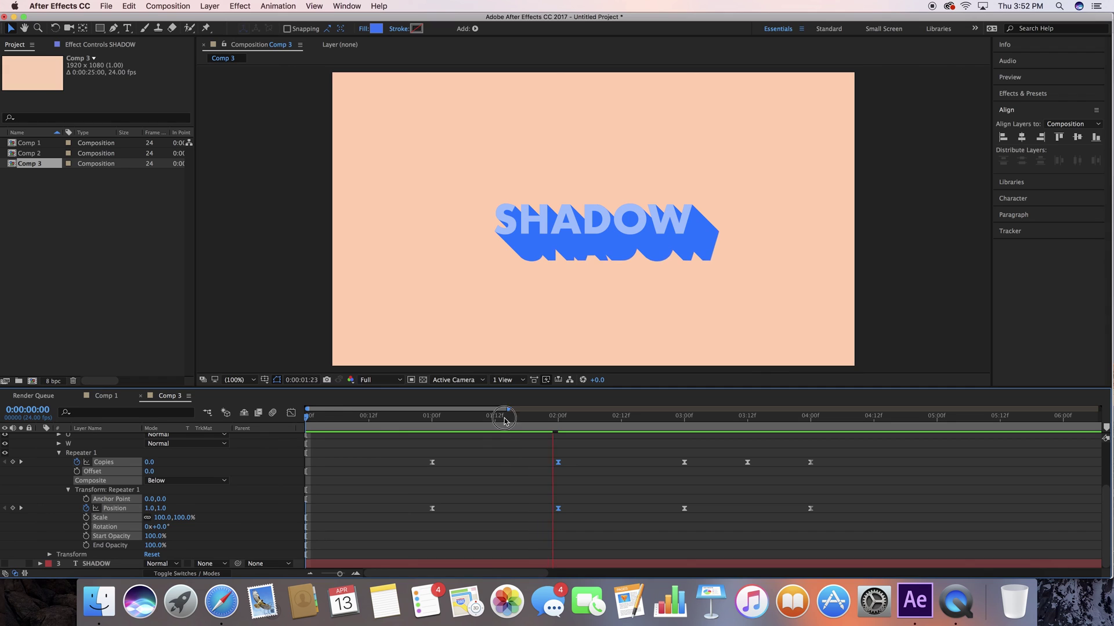
Preview the eased SHADOW animation from 0.5 s and from the start, then switch to Comp 1
{"action": "left_click", "coordinate": [369, 416]}
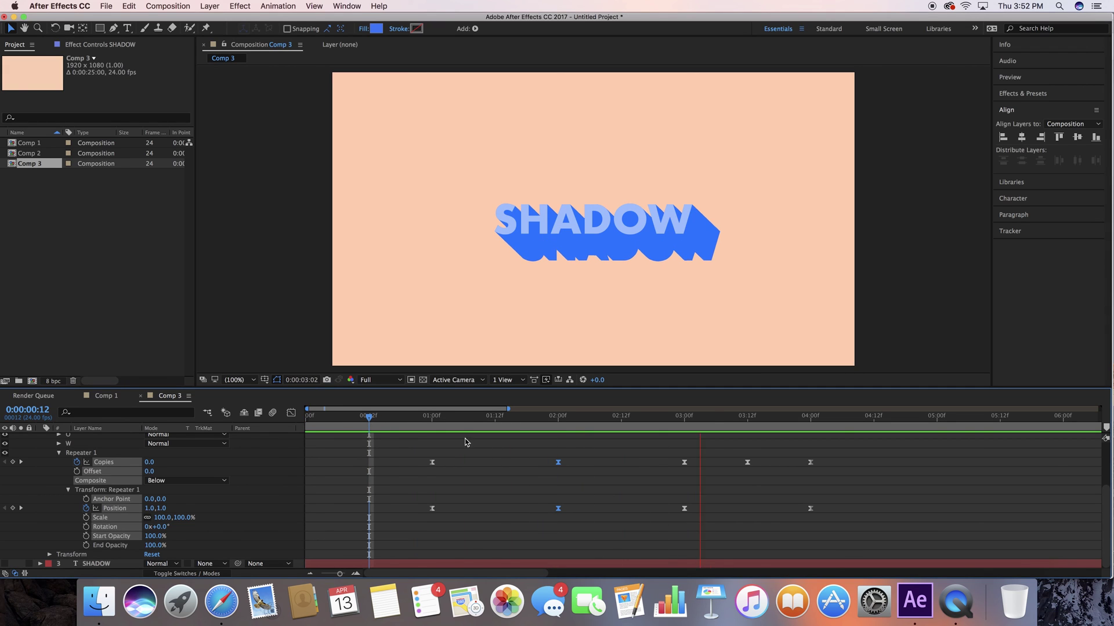
{"action": "key", "text": "Page_Up"}
{"action": "key", "text": "Page_Up"}
{"action": "key", "text": "Page_Up"}
{"action": "key", "text": "minus"}
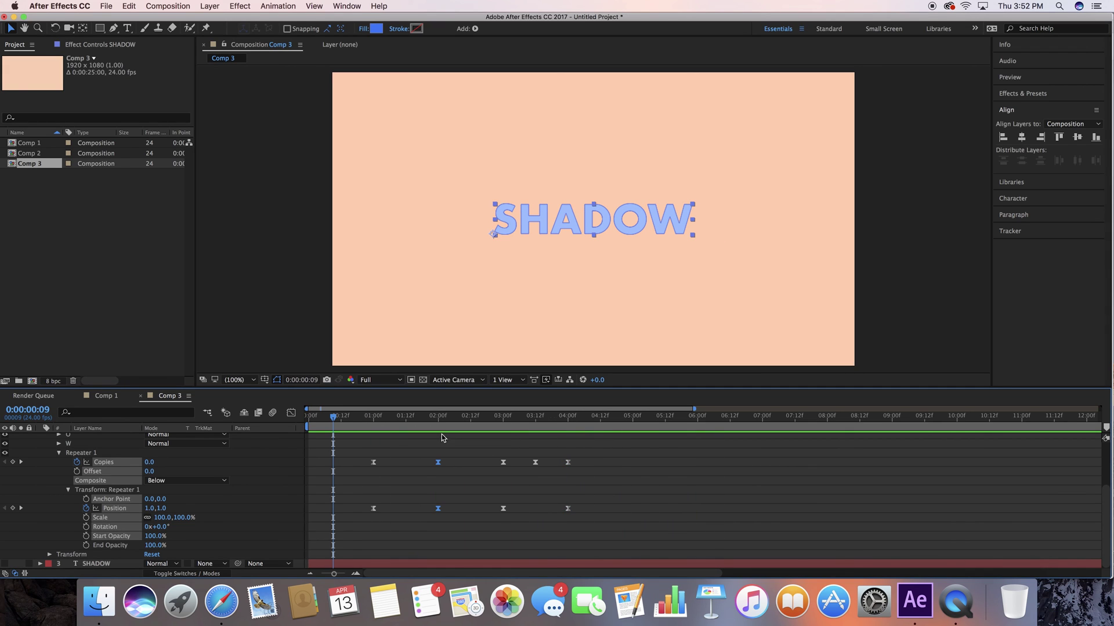
{"action": "key", "text": "space"}
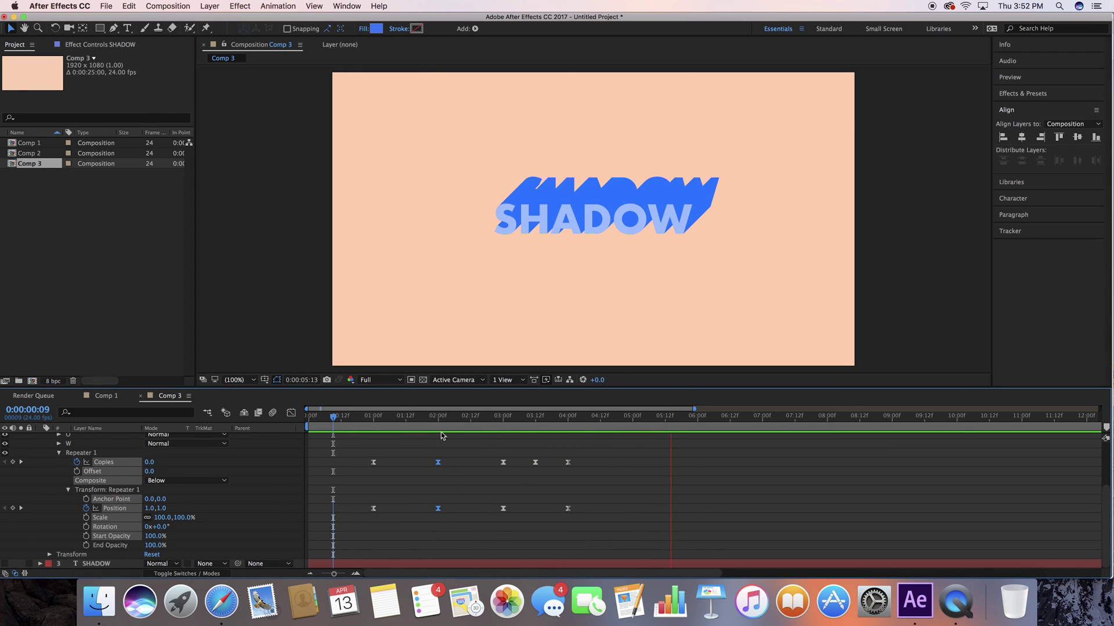
{"action": "key", "text": "Home"}
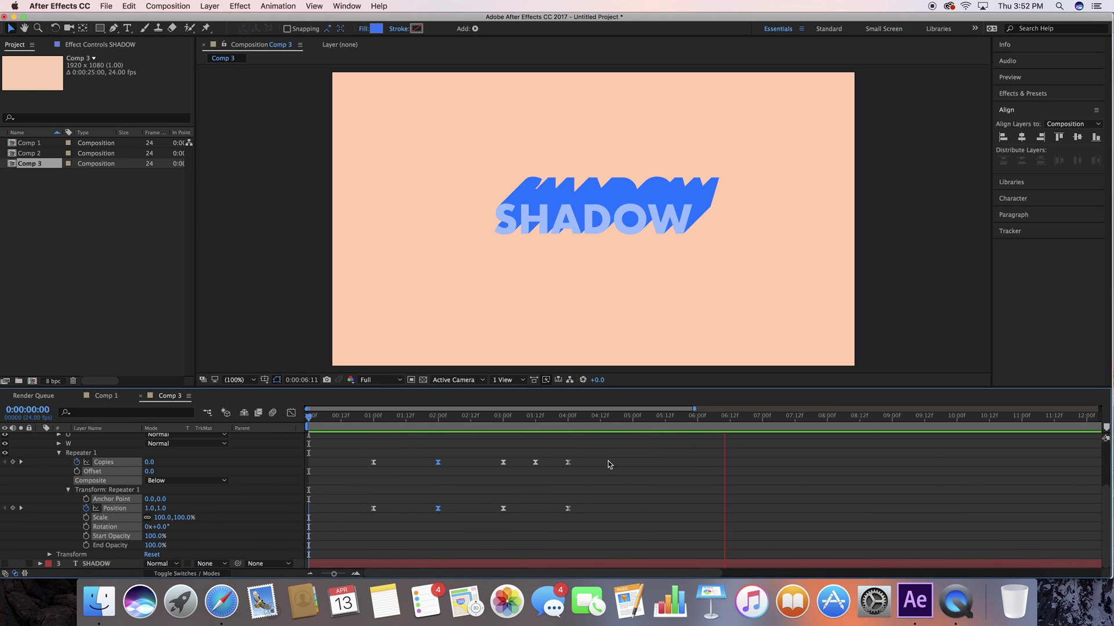
{"action": "left_click", "coordinate": [103, 395]}
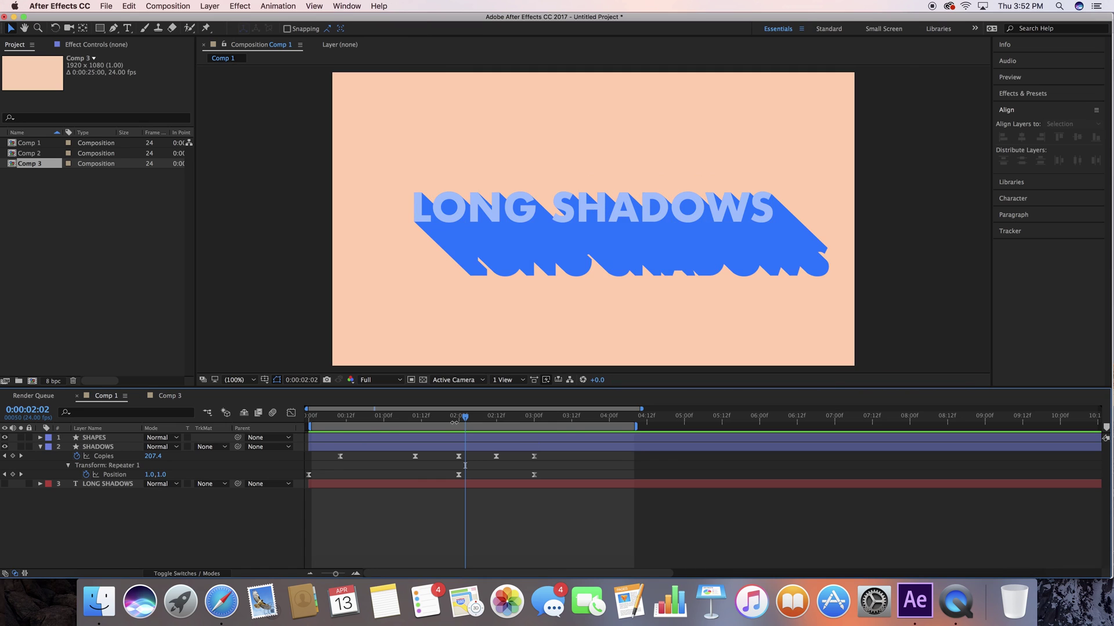
{"action": "left_click_drag", "start_coordinate": [454, 422], "coordinate": [305, 418]}
{"action": "key", "text": "space"}
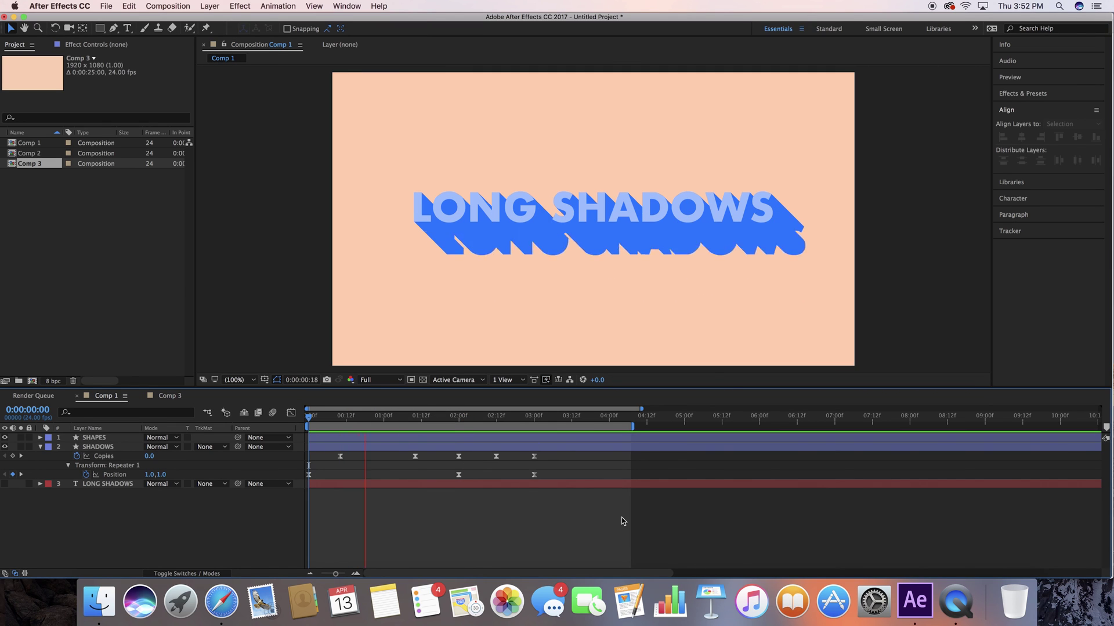